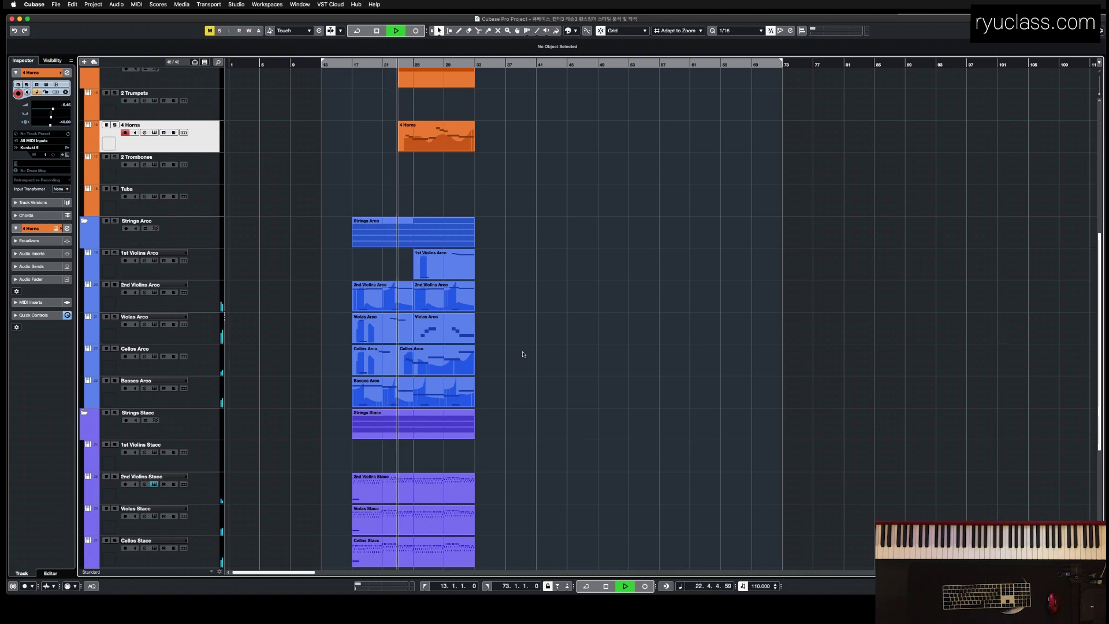
Open the 2nd Violins Stacc part in the Key Editor and look over its repeated-note pattern
double_click(453, 485)
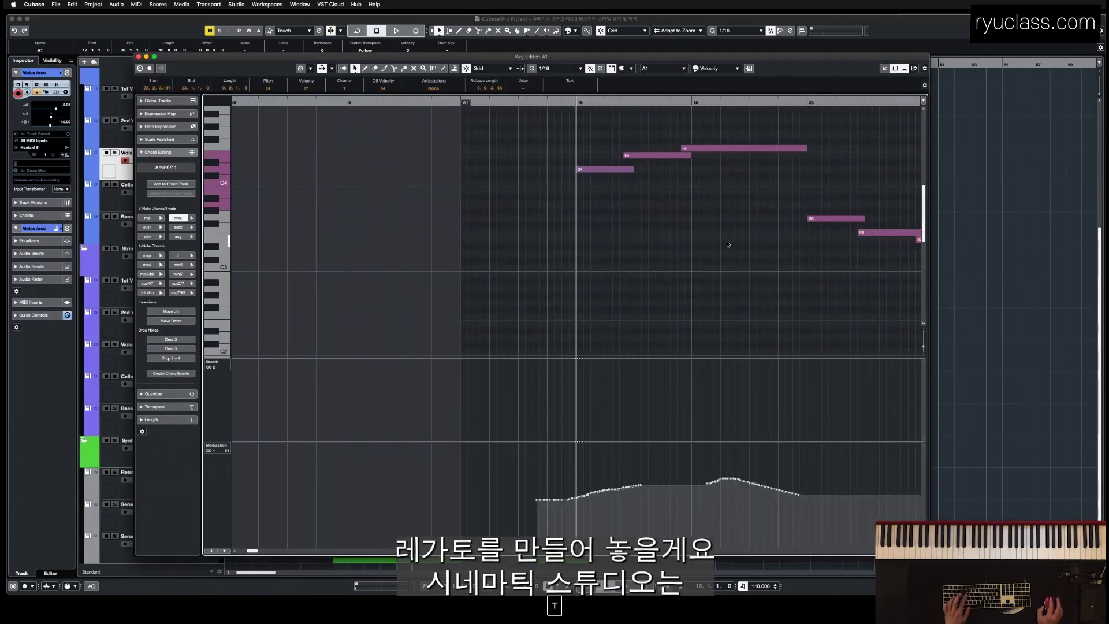
scroll(727, 243, right, 6)
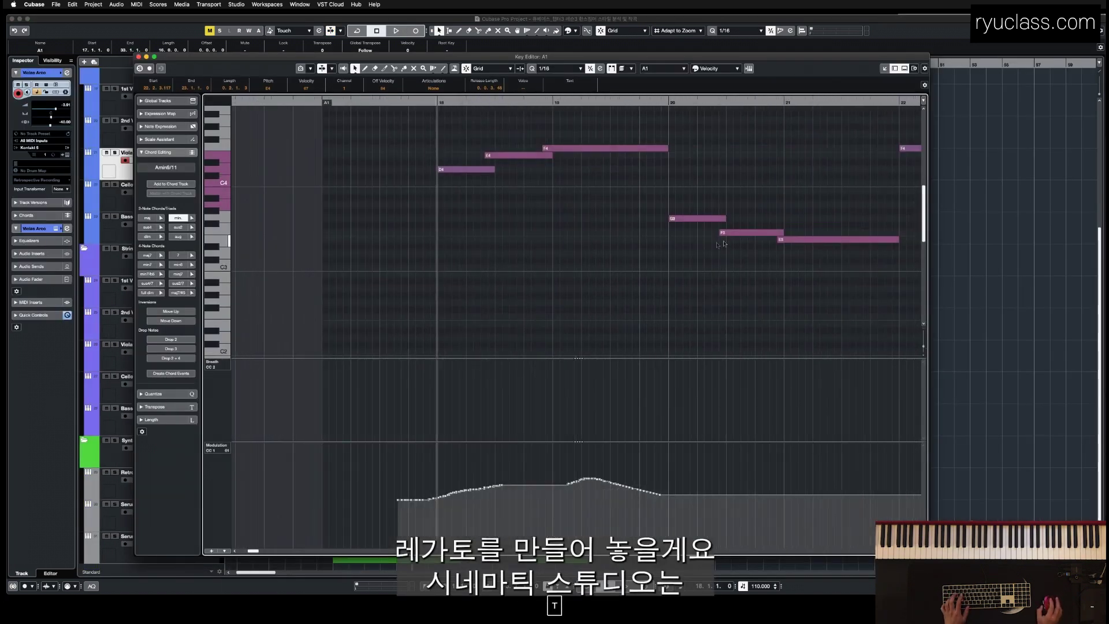
Reopen the Violas Arco part beside its CSS Violas instrument and play the overlapping legato notes from bar 18
scroll(531, 262, left, 2)
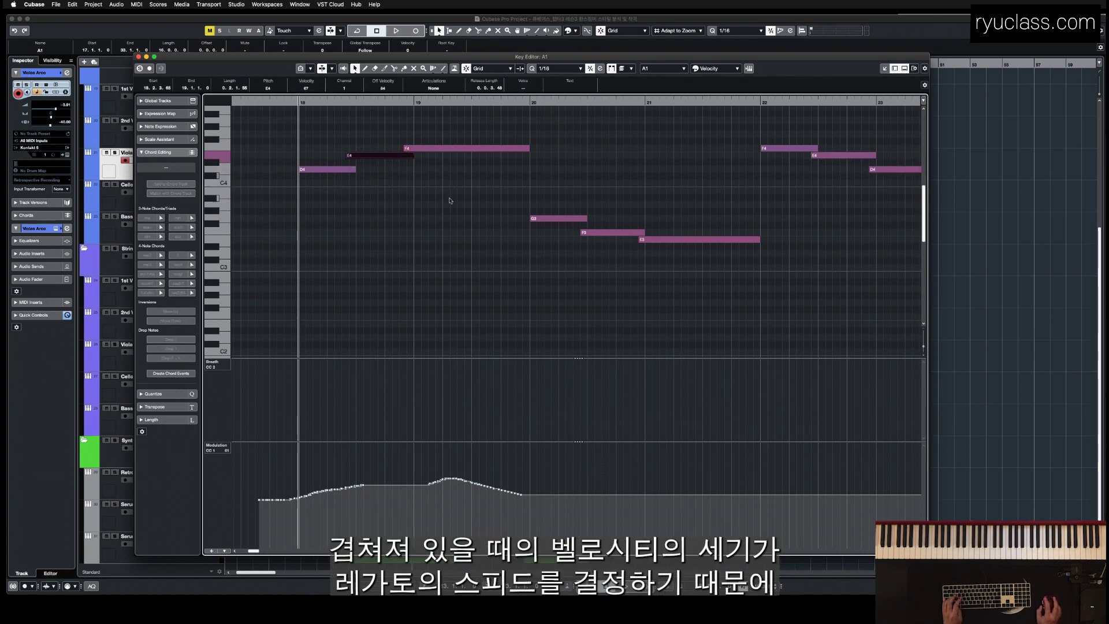
key(super+w)
double_click(443, 158)
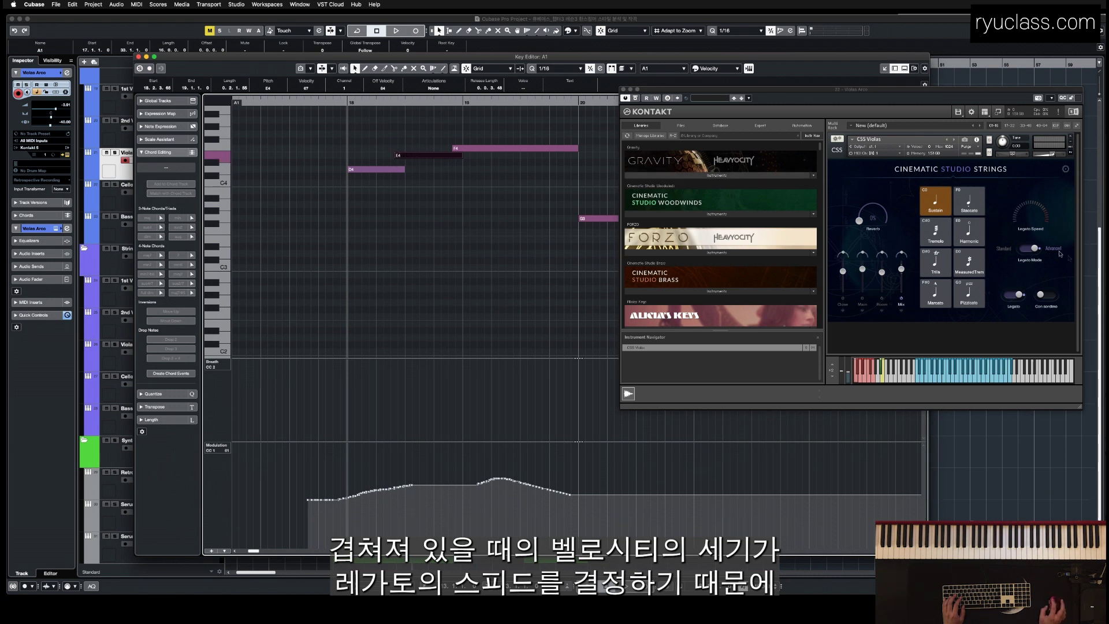
click(496, 244)
key(space)
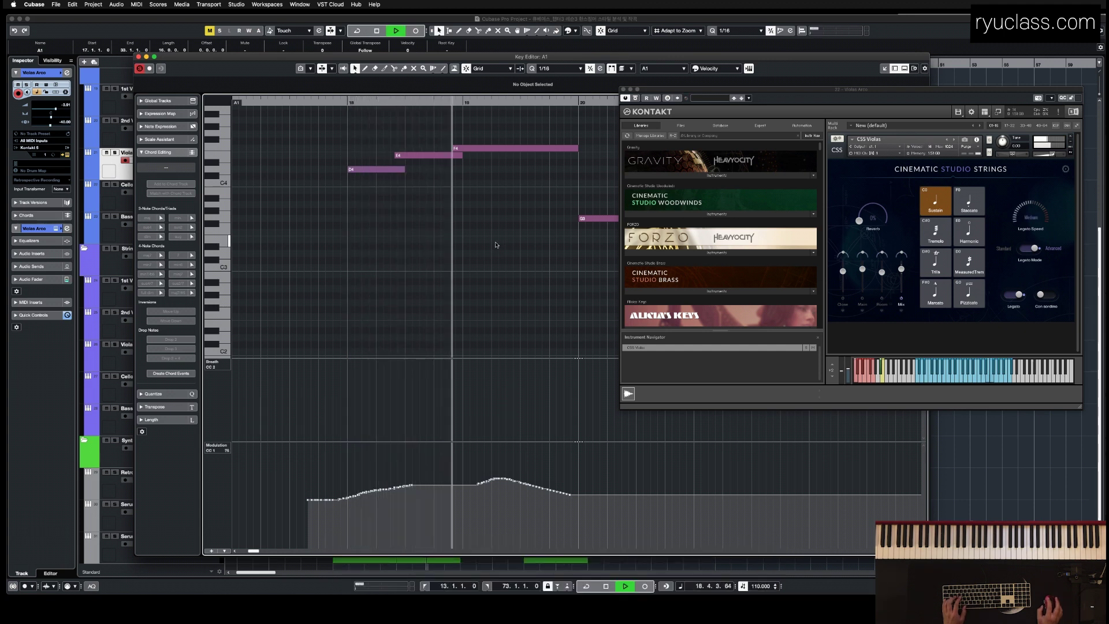
key(space)
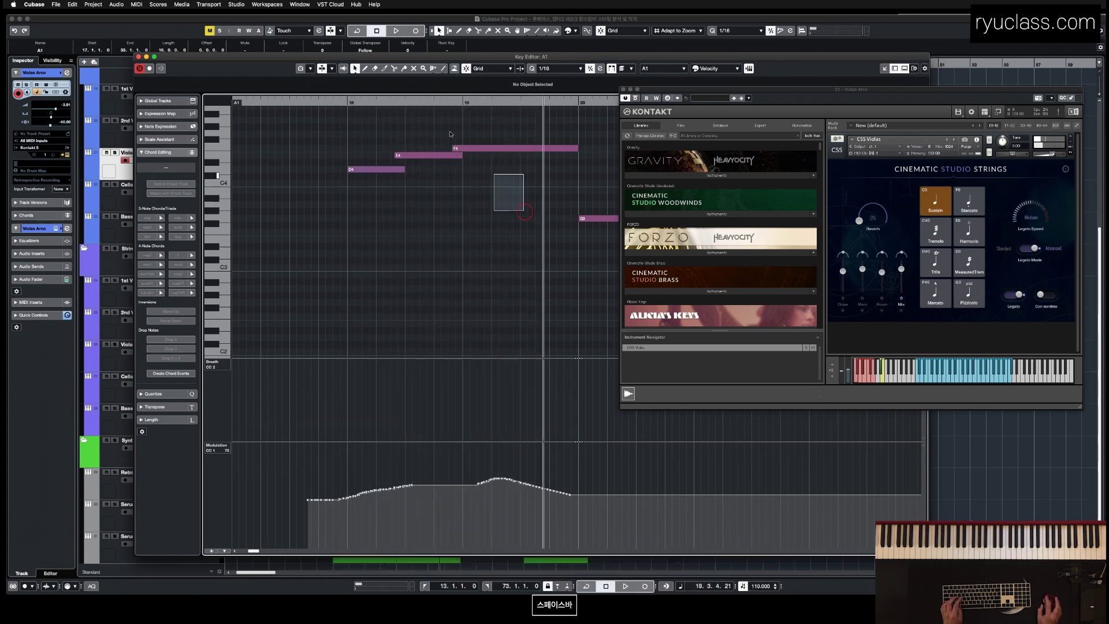
Try higher and lower velocities on the overlapping E4 and F4 viola notes and play back the legato transition
drag(524, 212, 451, 134)
key(space)
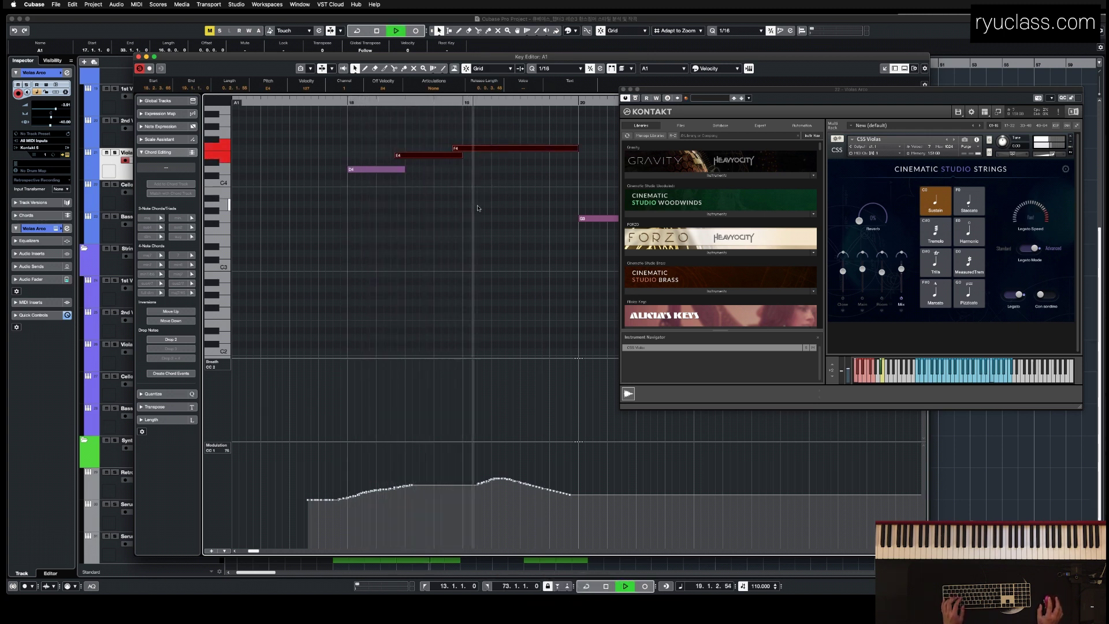
key(space)
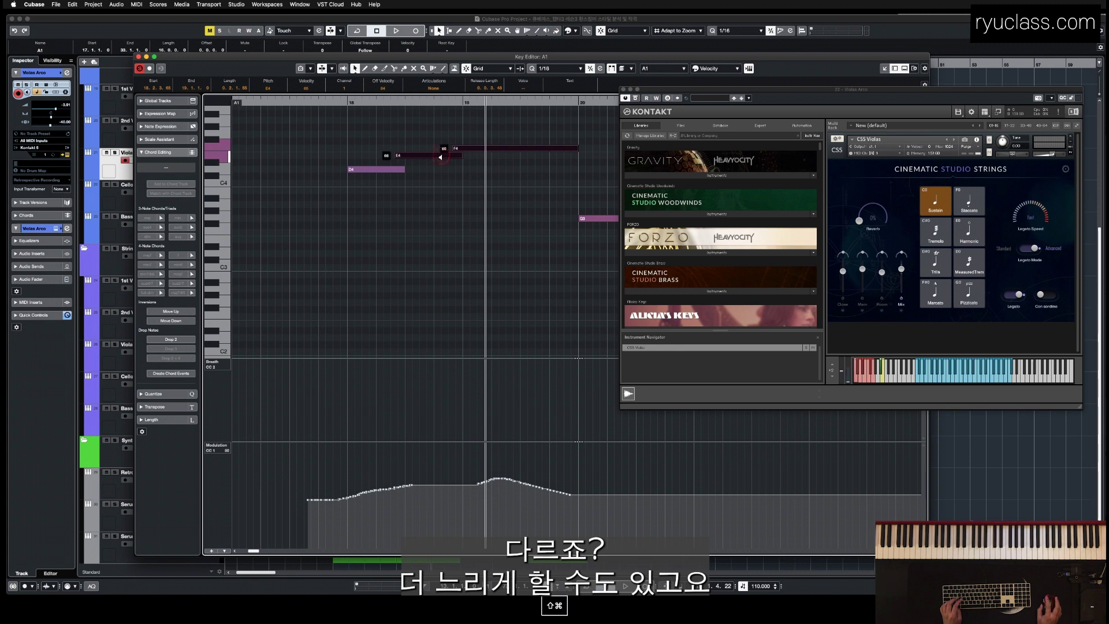
key(space)
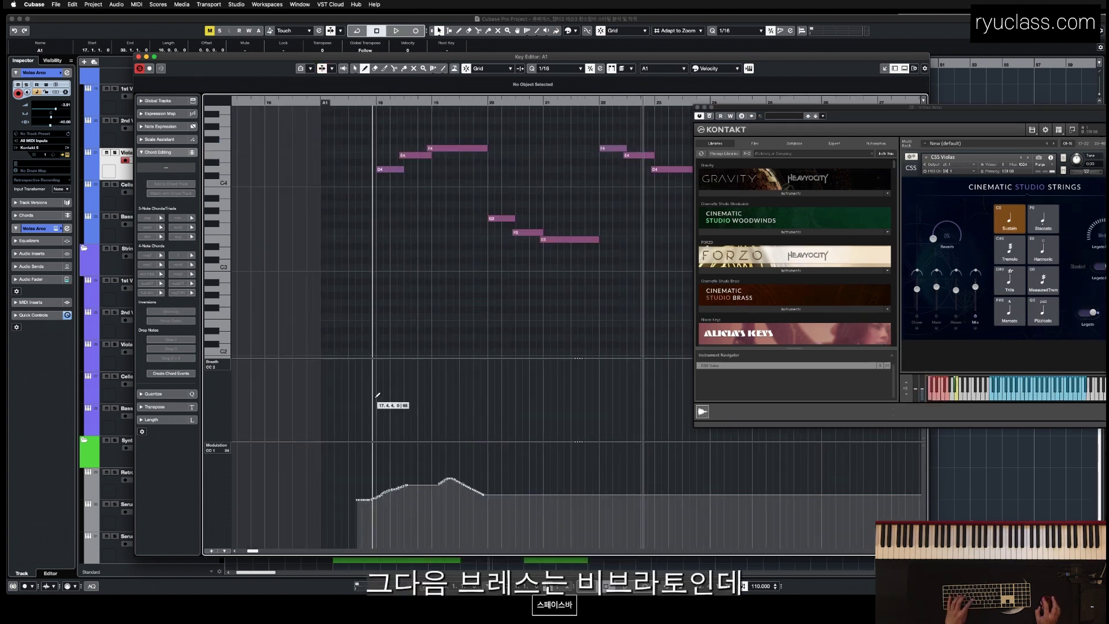
Draw a rising Breath (CC 2) curve up to 127 at the start of the viola phrase and play it back
mouse_move(369, 383)
mouse_down()
mouse_move(401, 359)
mouse_move(446, 360)
mouse_move(357, 377)
mouse_move(406, 358)
mouse_up()
key(j)
key(a)
click(371, 101)
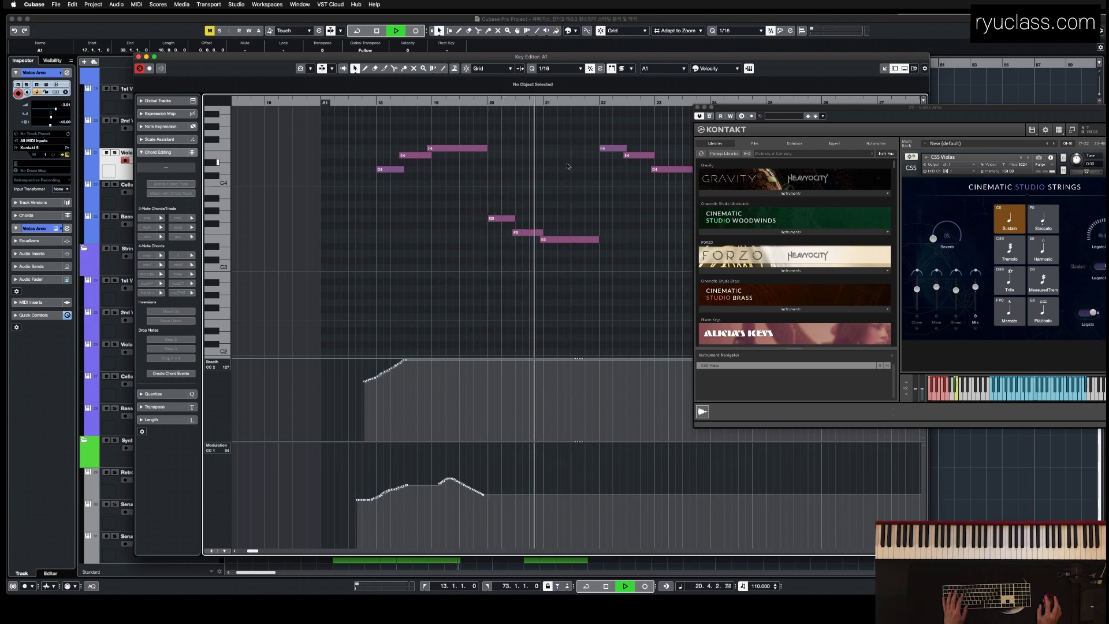
key(r)
key(r)
key(r)
key(r)
key(space)
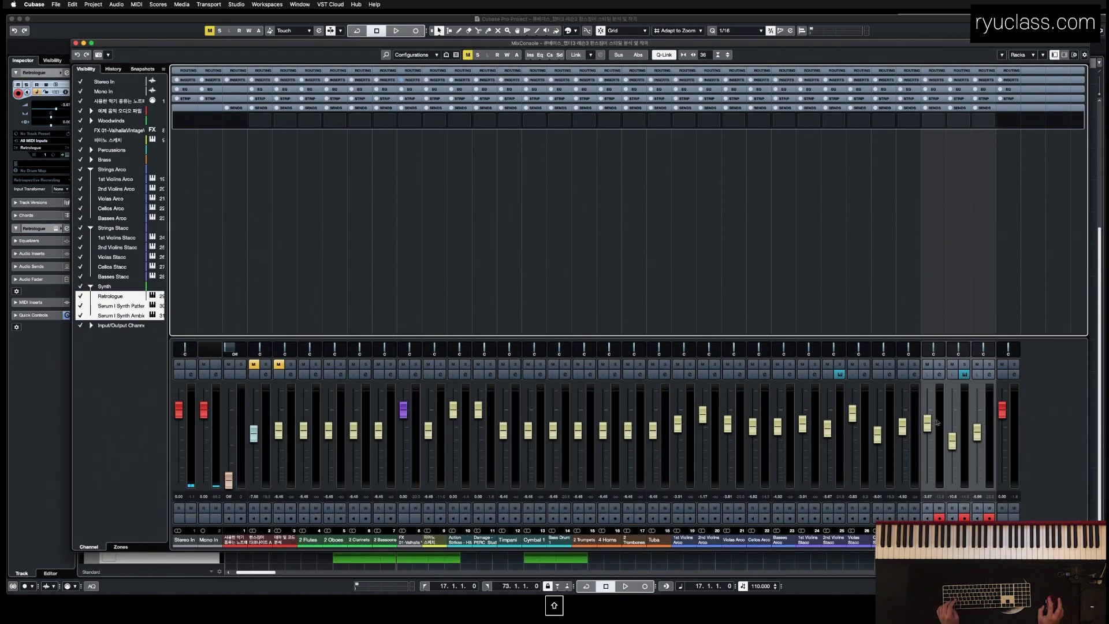
Balance the volumes of the Retrologue and Serum synth channels in the MixConsole and return to the arrangement
alt+shift+click(933, 427)
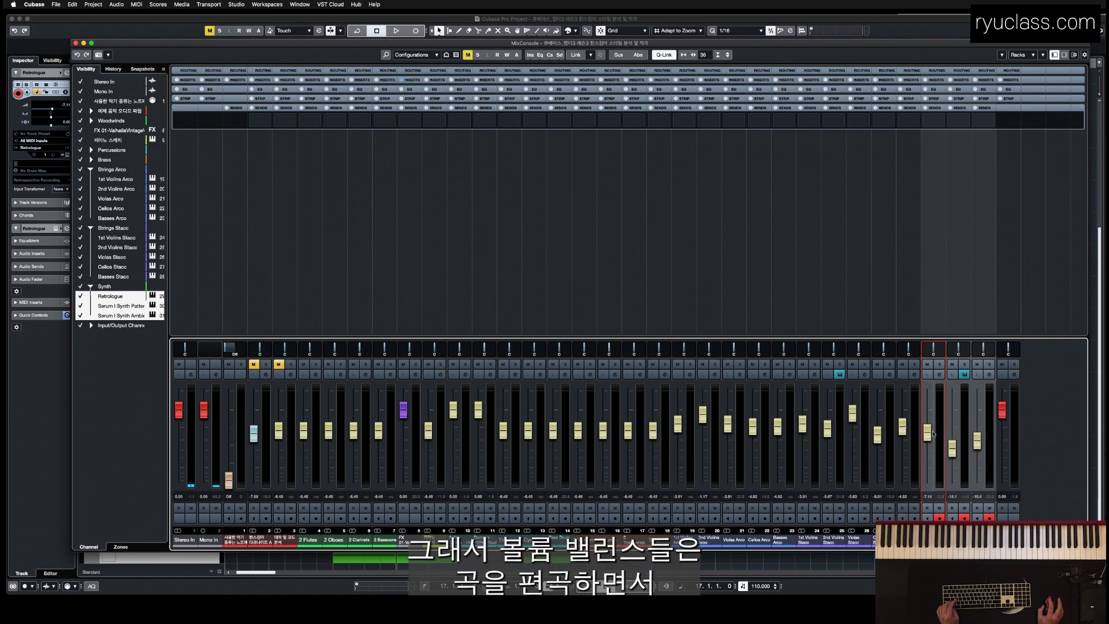
key(F3)
key(r)
key(r)
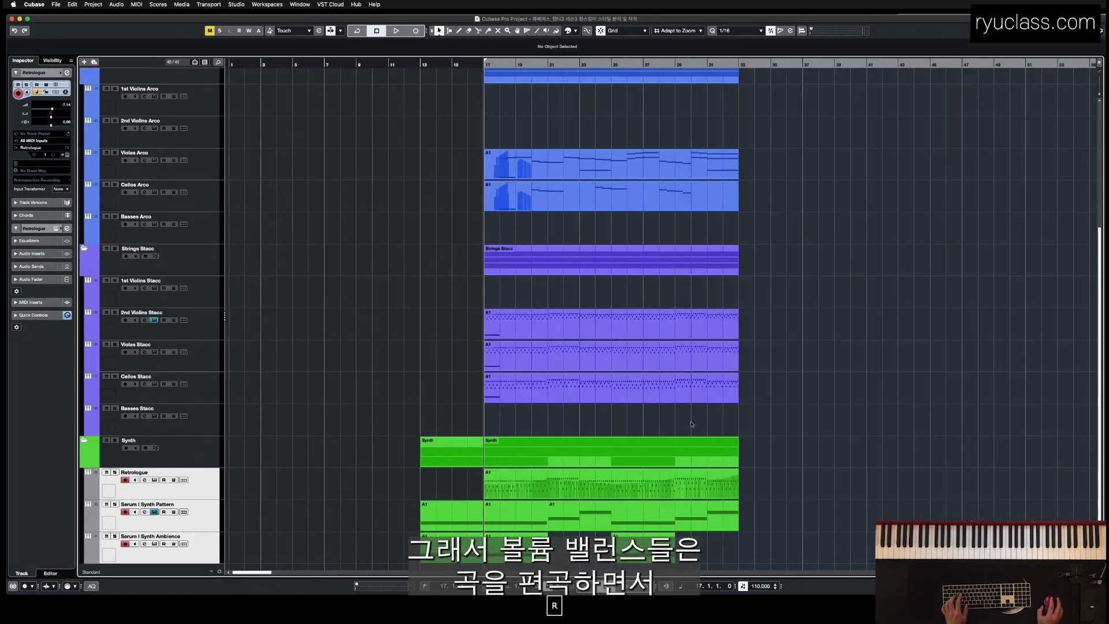
scroll(543, 412, left, 8)
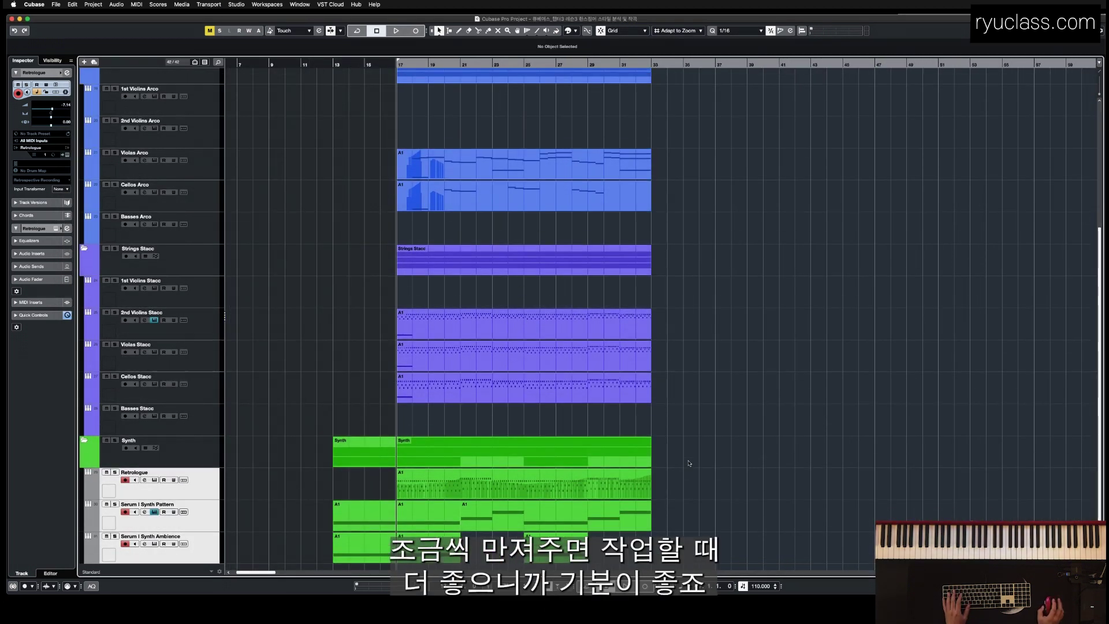
scroll(691, 412, up, 2)
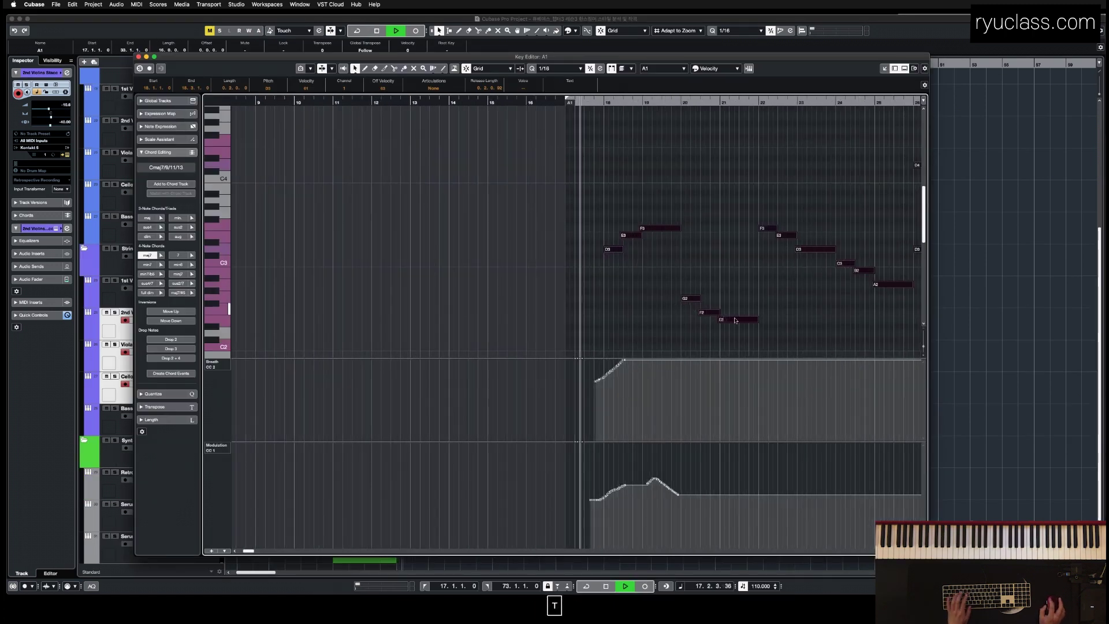
Delete the answering phrases and upper-octave notes from the copied lower string part, keeping only its D3–E3–F3 and F3–E3–D3 figures
key(g)
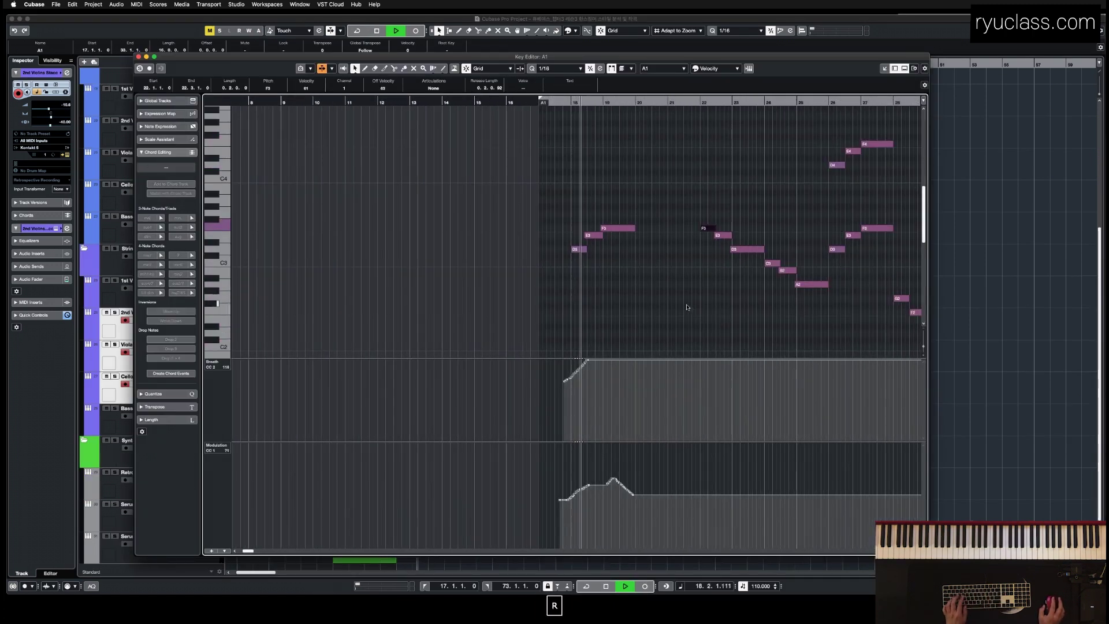
scroll(682, 306, right, 4)
drag(621, 315, 560, 252)
key(Delete)
scroll(701, 268, down, 2)
drag(821, 348, 627, 263)
key(Delete)
drag(859, 178, 554, 111)
key(Delete)
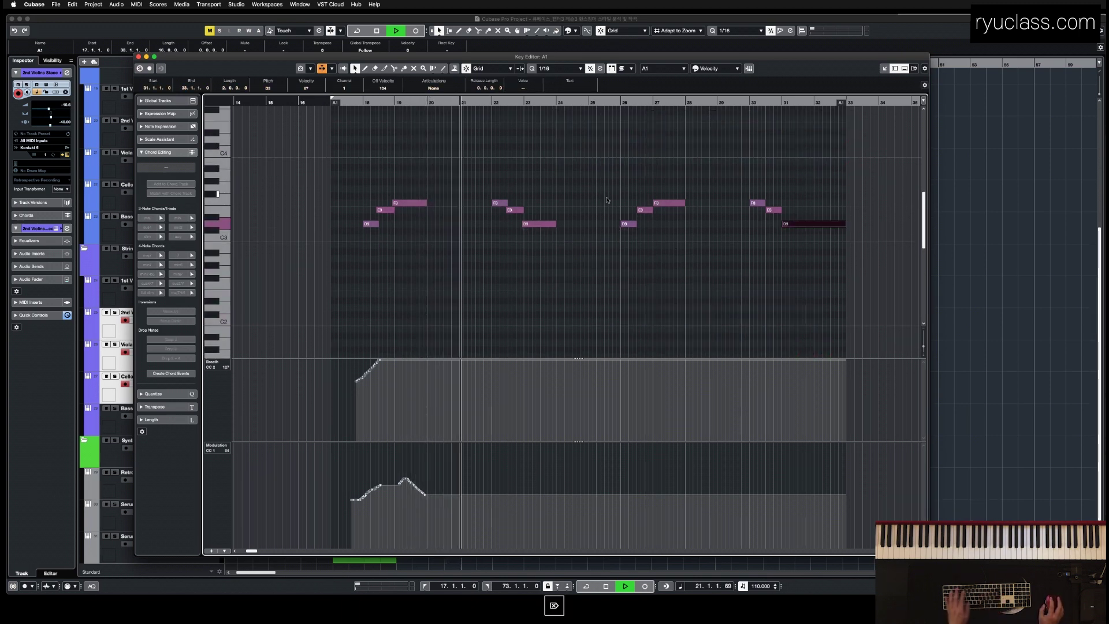
Open the two string parts together and transpose the answering phrases in bars 20–21 and 24–25 down an octave
key(super+w)
key(super+e)
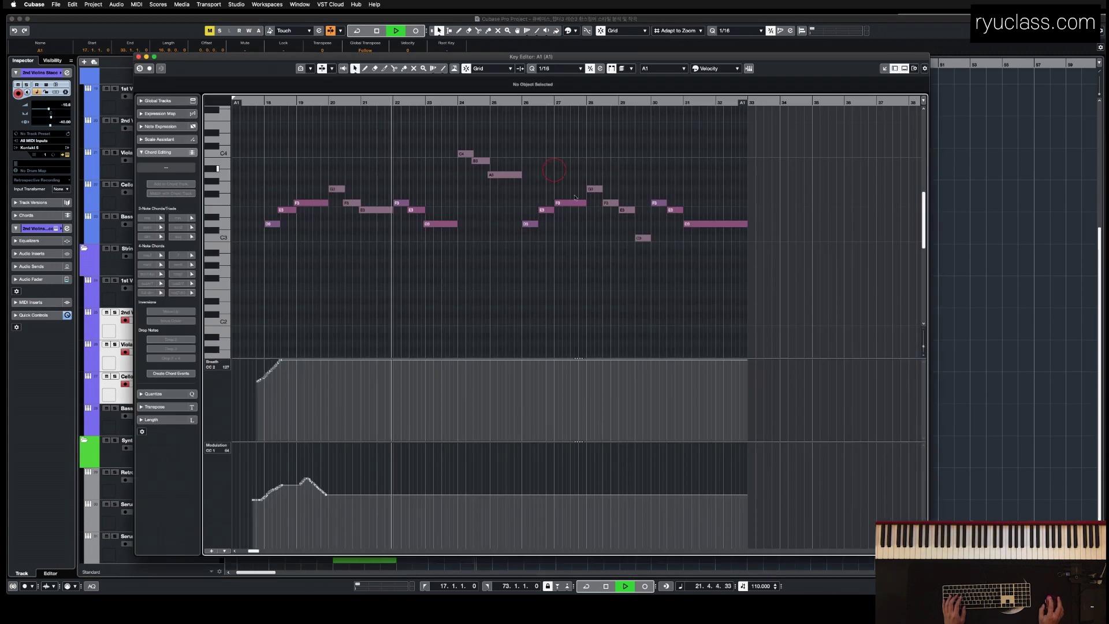
drag(387, 246, 336, 176)
key(shift+Down)
drag(447, 145, 530, 180)
key(shift+Down)
click(564, 272)
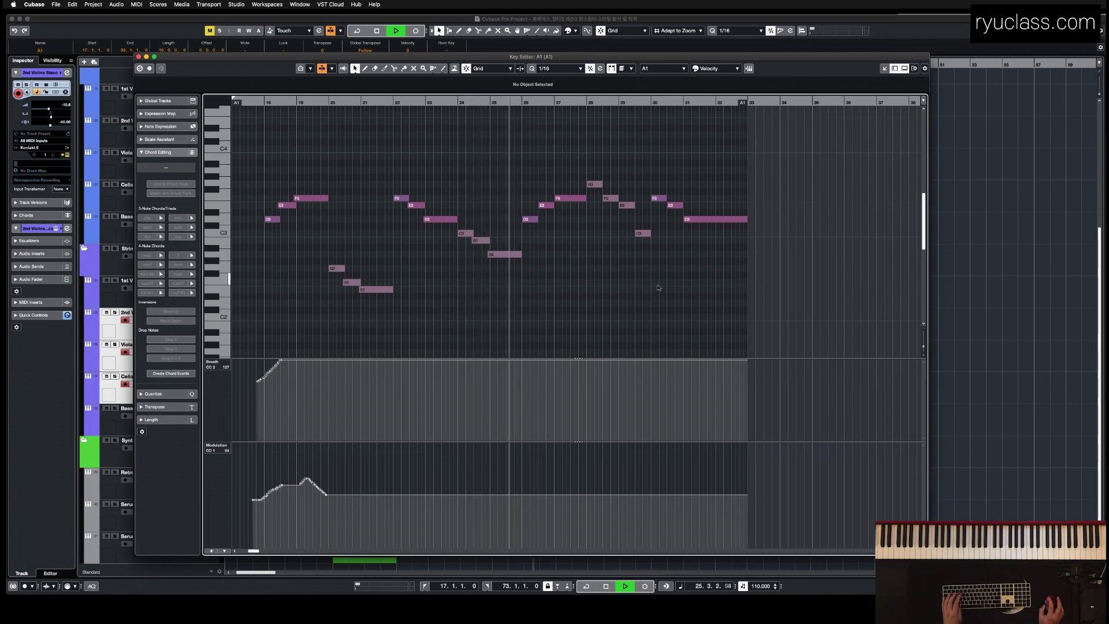
key(Return)
key(space)
Add a send to the FX 01 ValhallaVintageVerb reverb on all five Strings Stacc channels and set its level
key(F3)
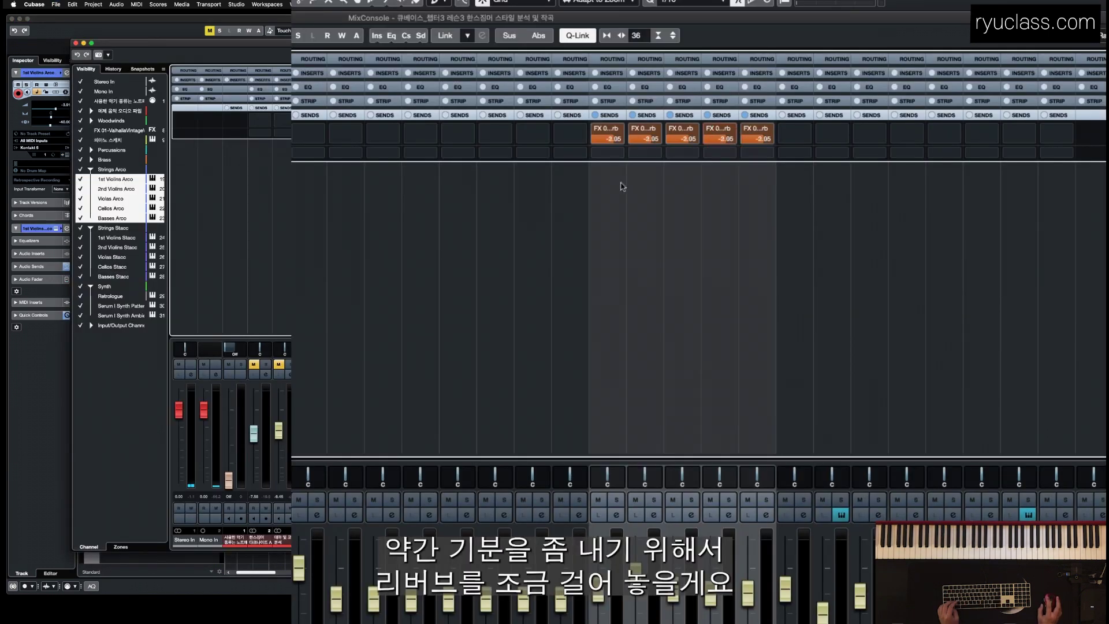
click(803, 227)
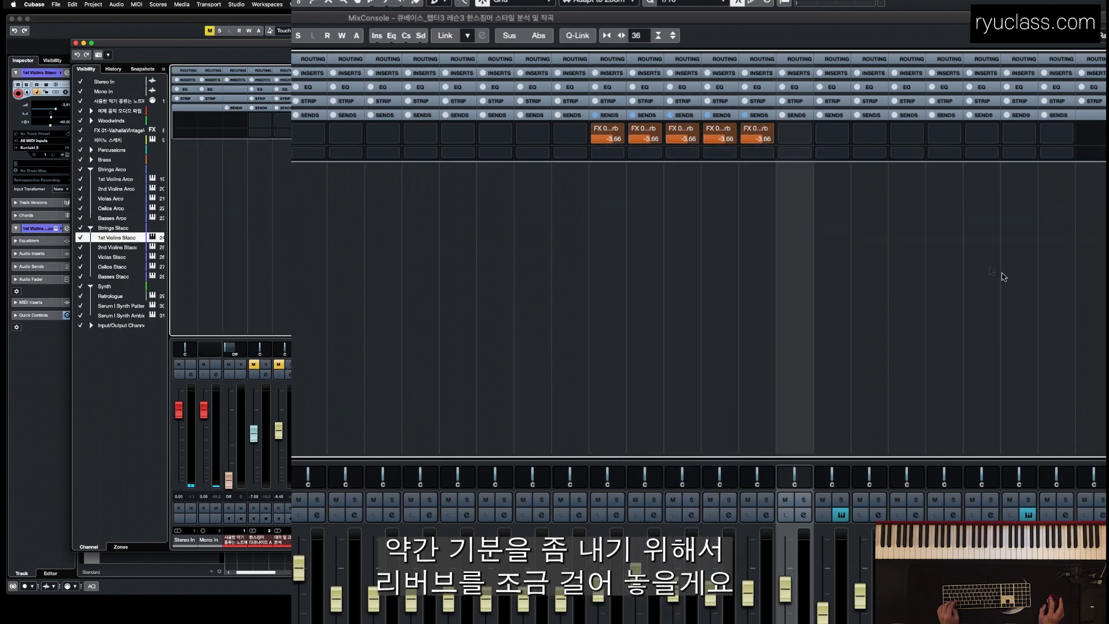
shift+click(928, 275)
alt+shift+click(789, 140)
click(841, 178)
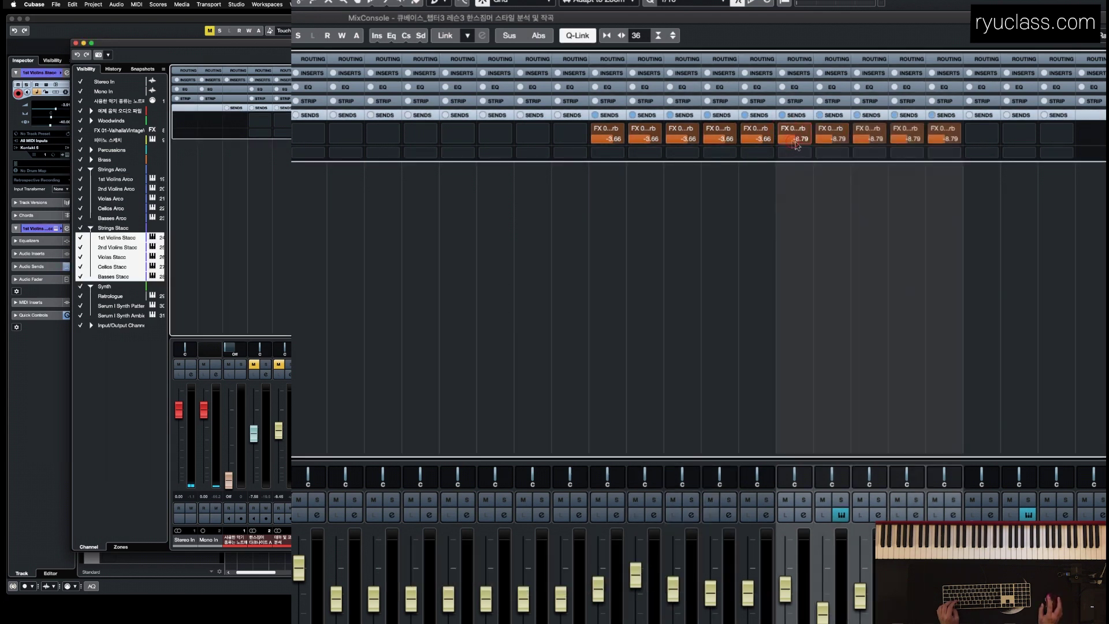
drag(796, 145, 812, 156)
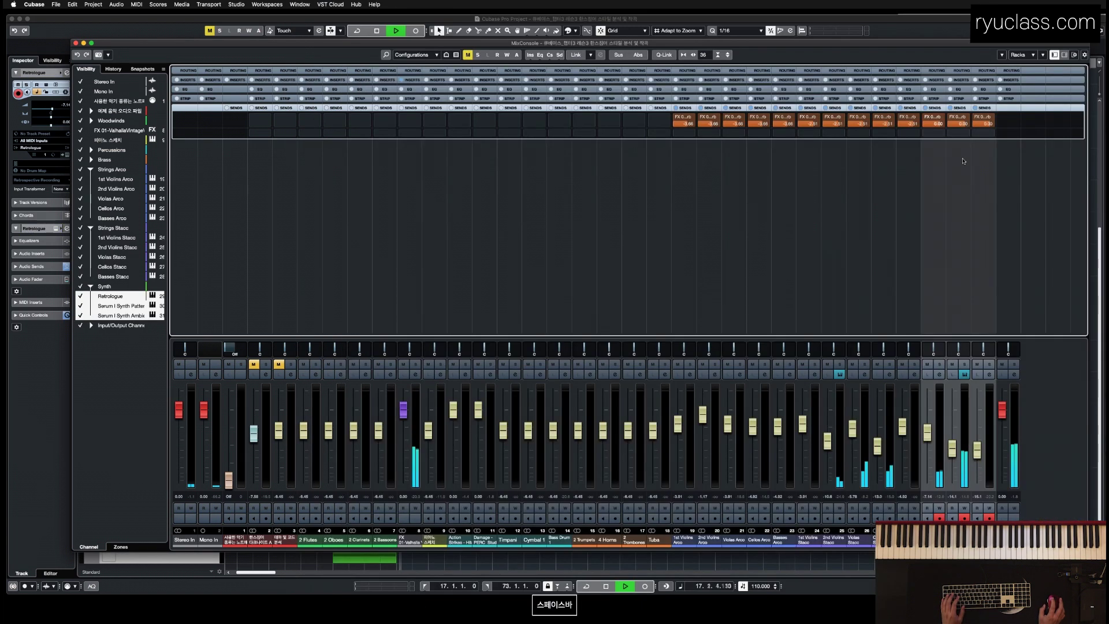
Lower the reverb send of the Serum synth pattern channel and slightly adjust the volume of the Synth channels
click(959, 197)
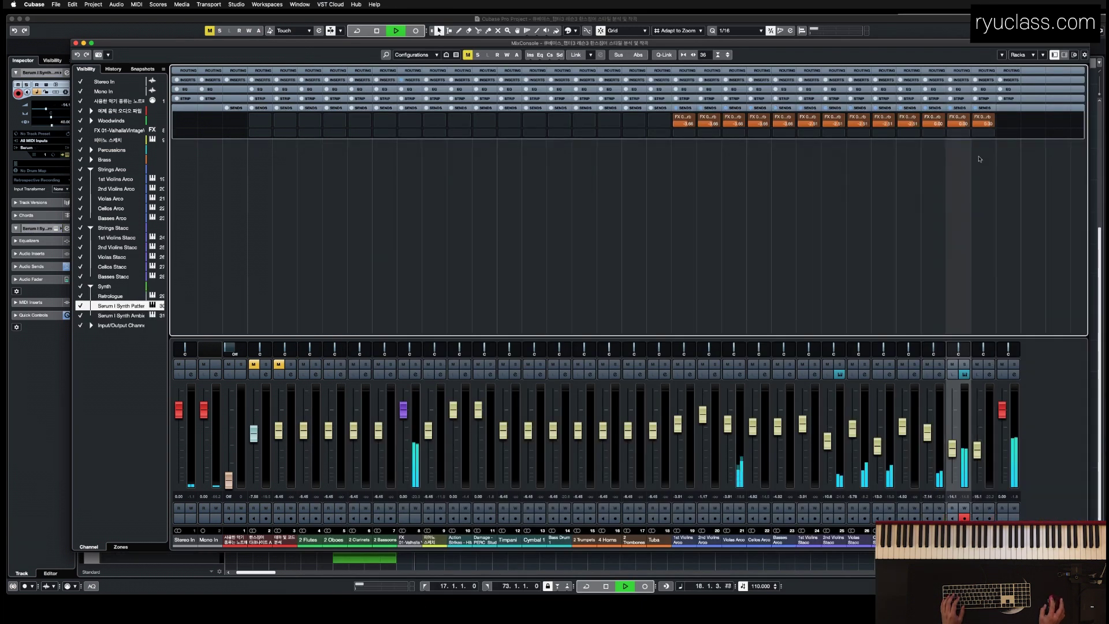
click(958, 127)
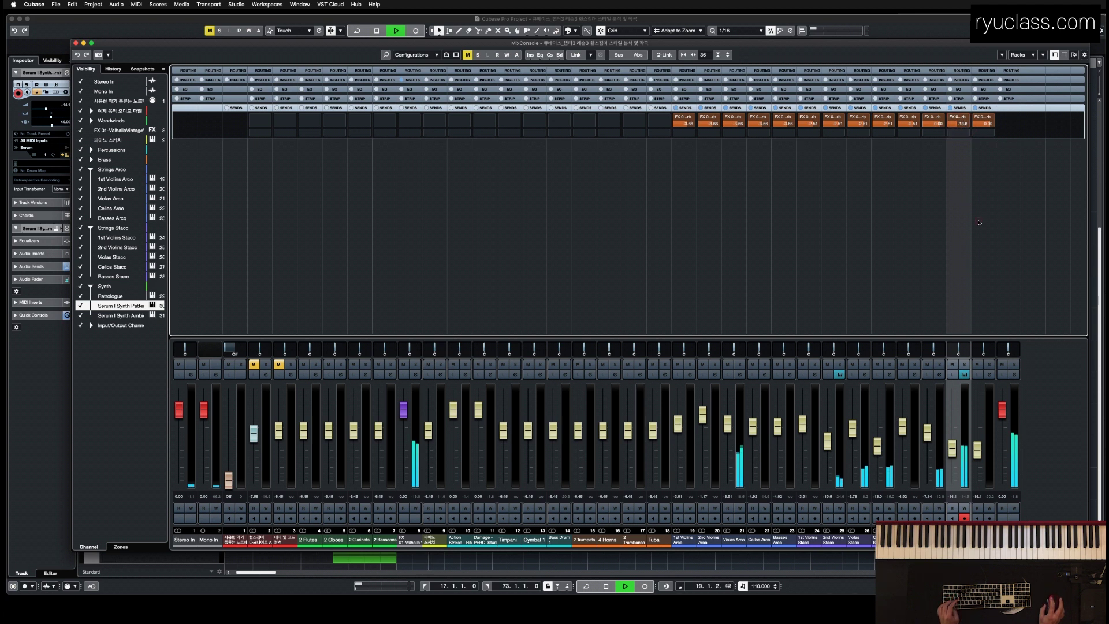
click(979, 222)
shift+click(918, 237)
click(936, 250)
shift+click(985, 248)
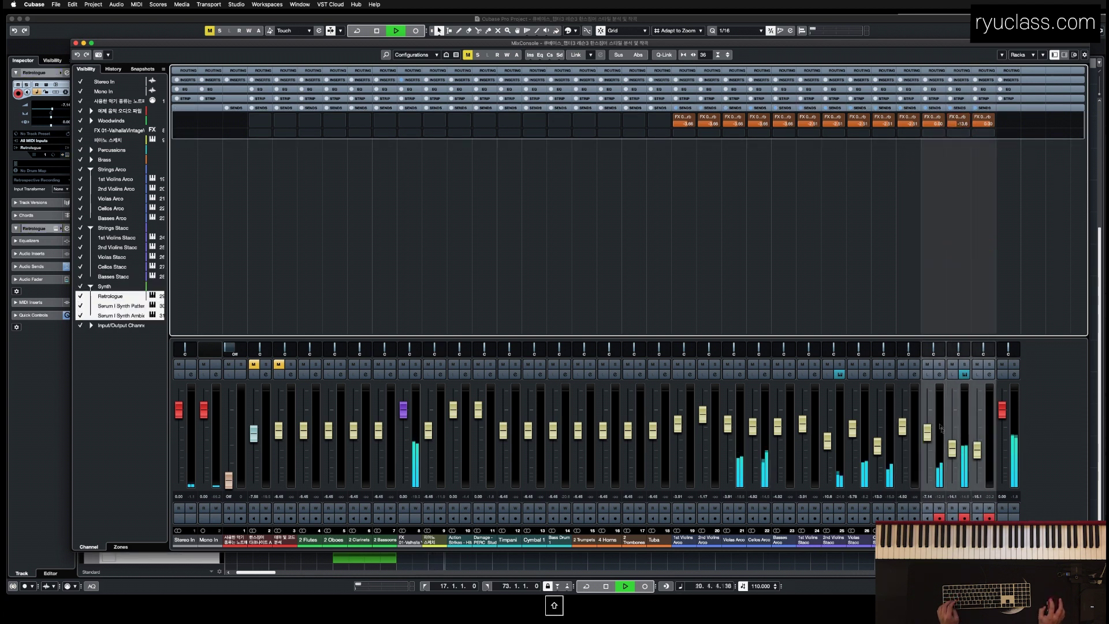
drag(954, 444, 954, 446)
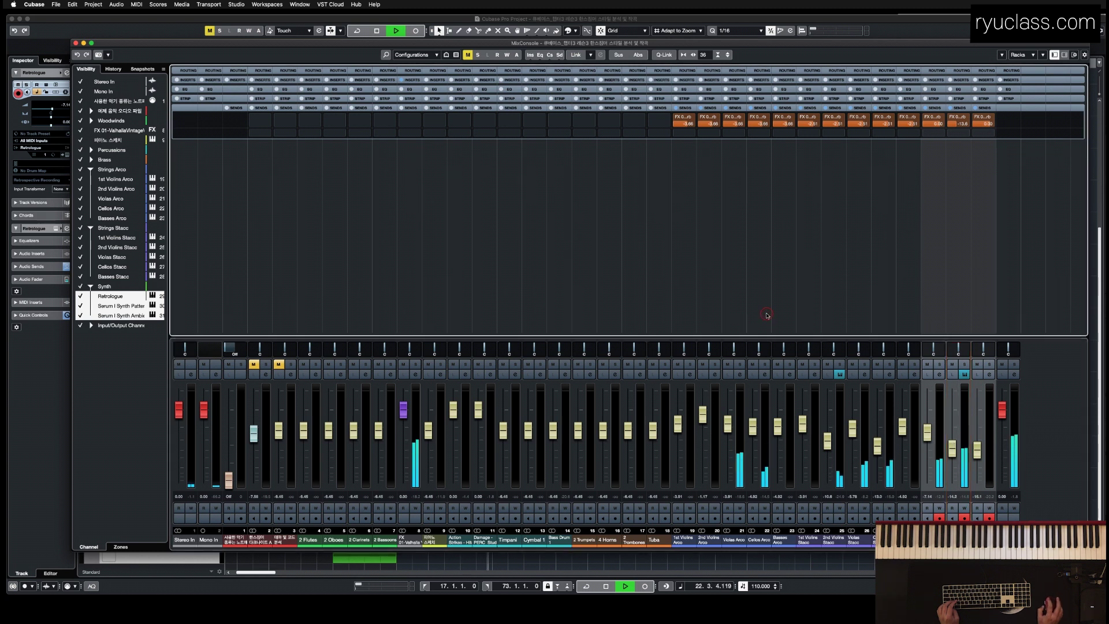
Raise the volume of the Violas Arco and Cellos Arco channels together in the MixConsole
click(767, 315)
shift+click(736, 308)
drag(732, 426, 731, 422)
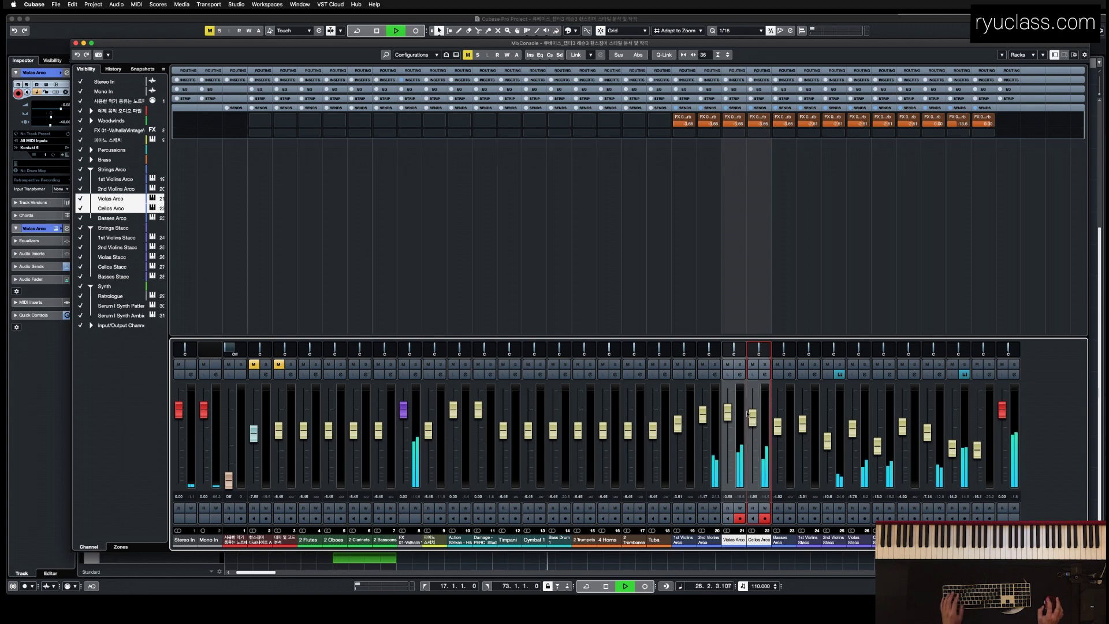
key(F3)
key(space)
Draw a short rising controller curve around bar 26 in the 2nd Violins Arco part that starts at bar 25
double_click(557, 134)
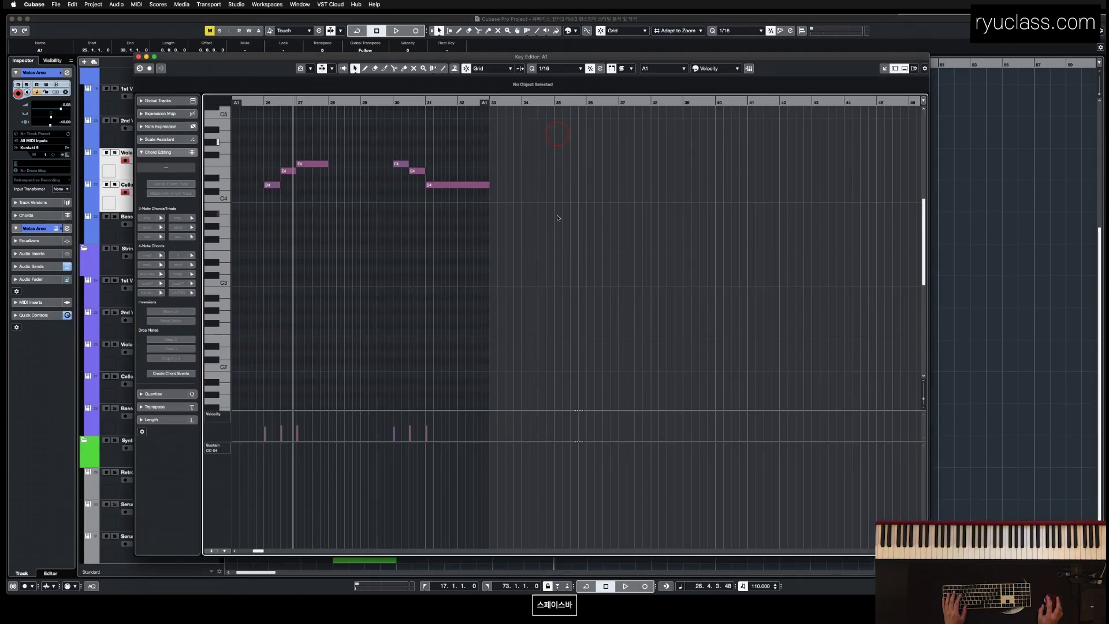
key(2)
drag(518, 500, 532, 489)
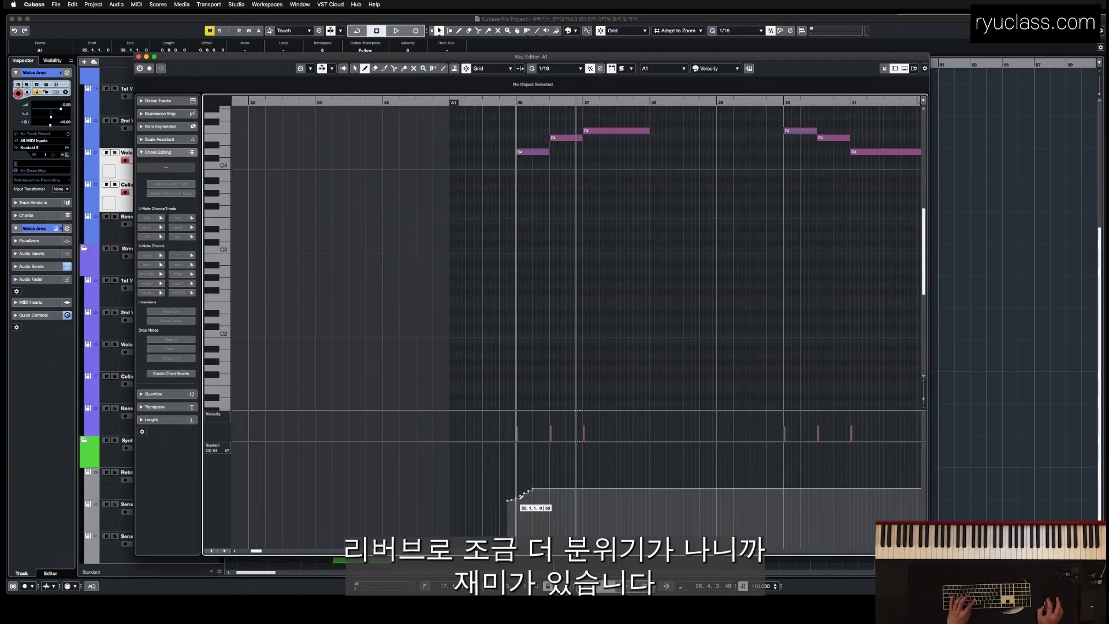
scroll(537, 357, down, 3)
key(1)
scroll(543, 354, down, 2)
key(j)
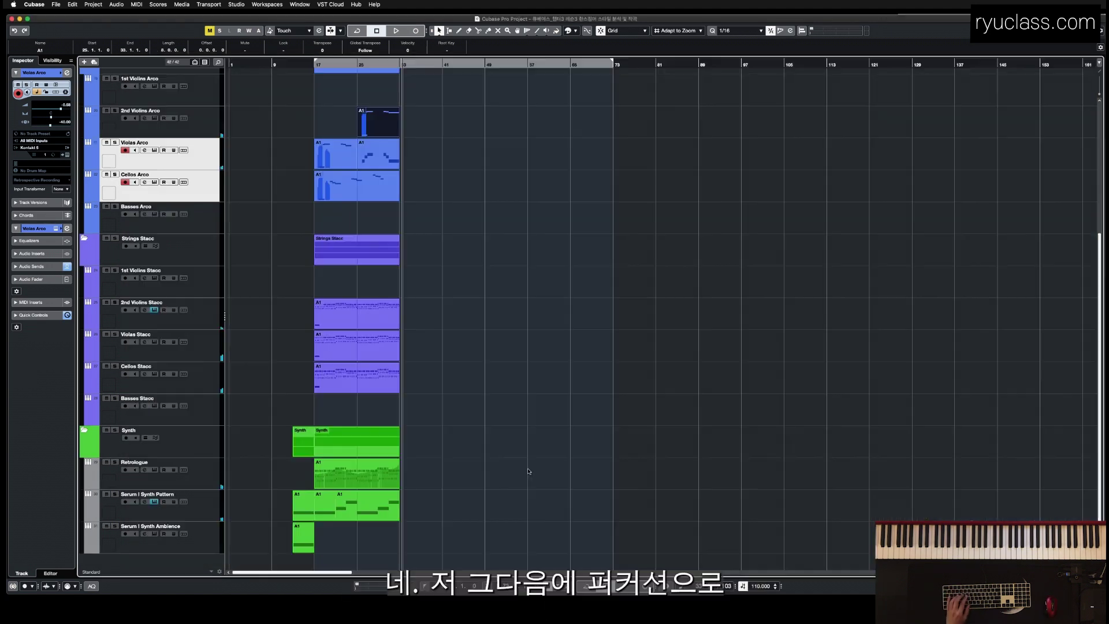
Go to the percussion tracks and audition the low sounds of the Damage PERC Studio Armageddon Ens instrument
click(530, 473)
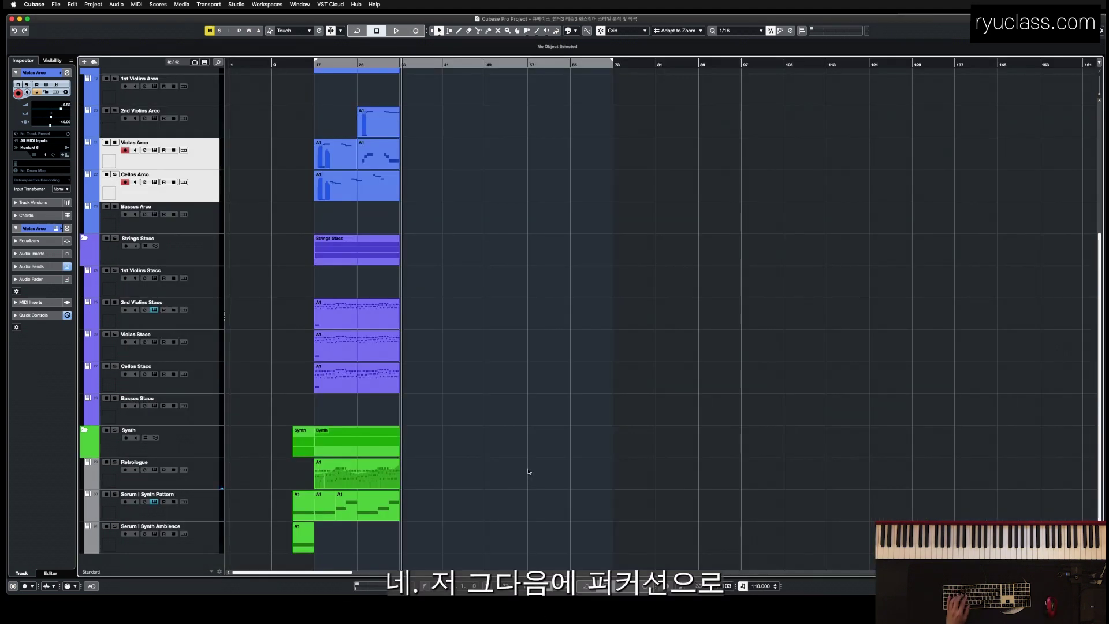
key(h)
scroll(292, 283, up, 10)
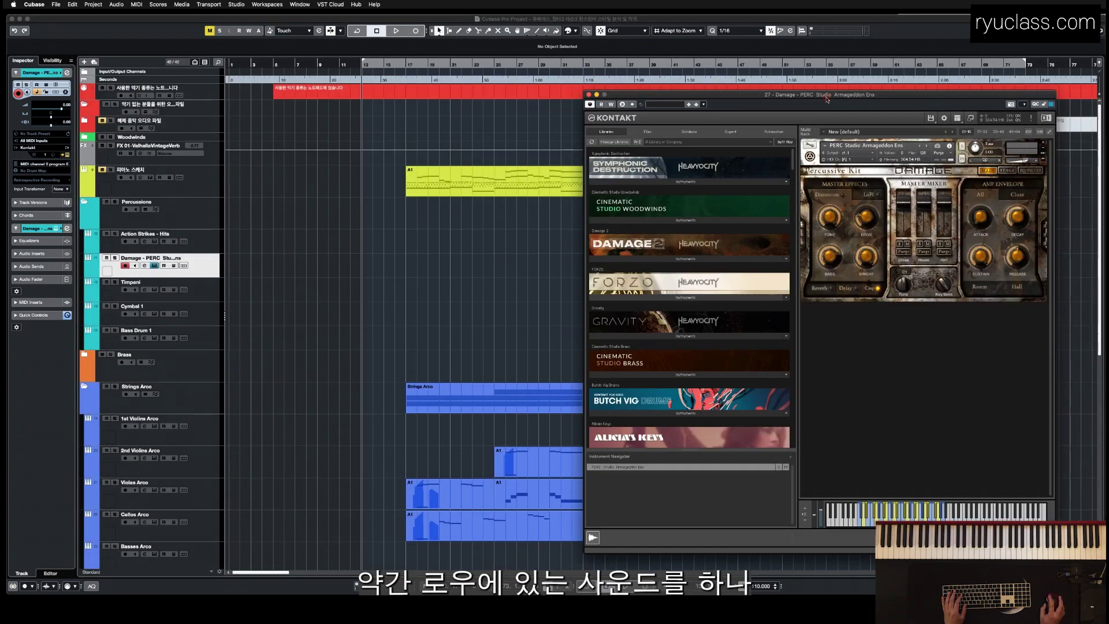
drag(827, 100, 838, 93)
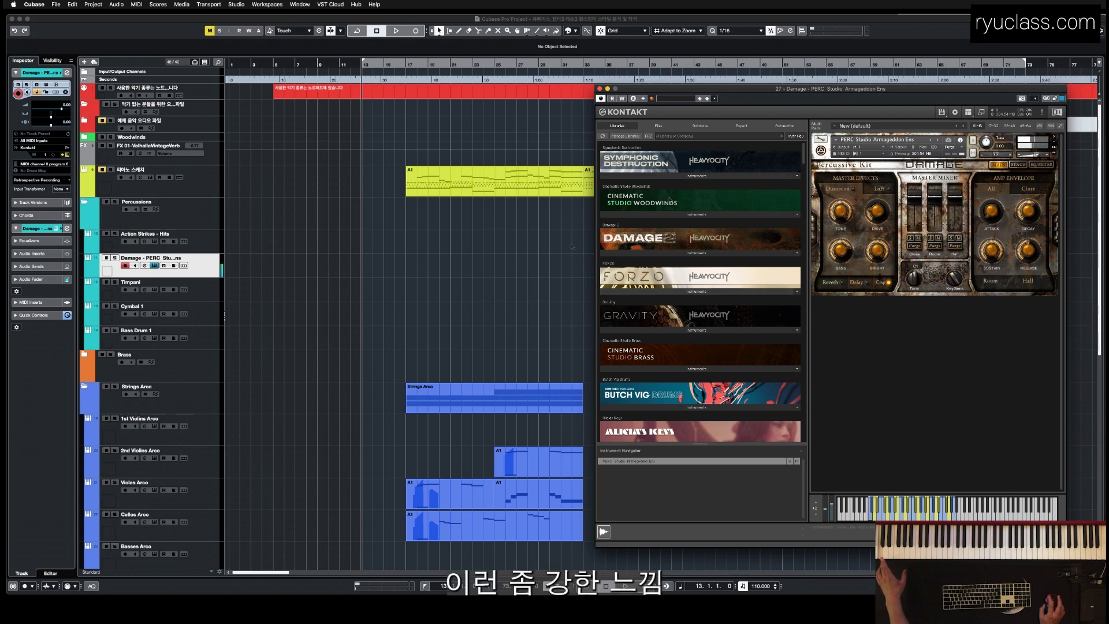
click(431, 299)
Select the Action Strikes - Hits track and open its Kontakt instrument for auditioning the Big Cinematic Hits set
click(215, 246)
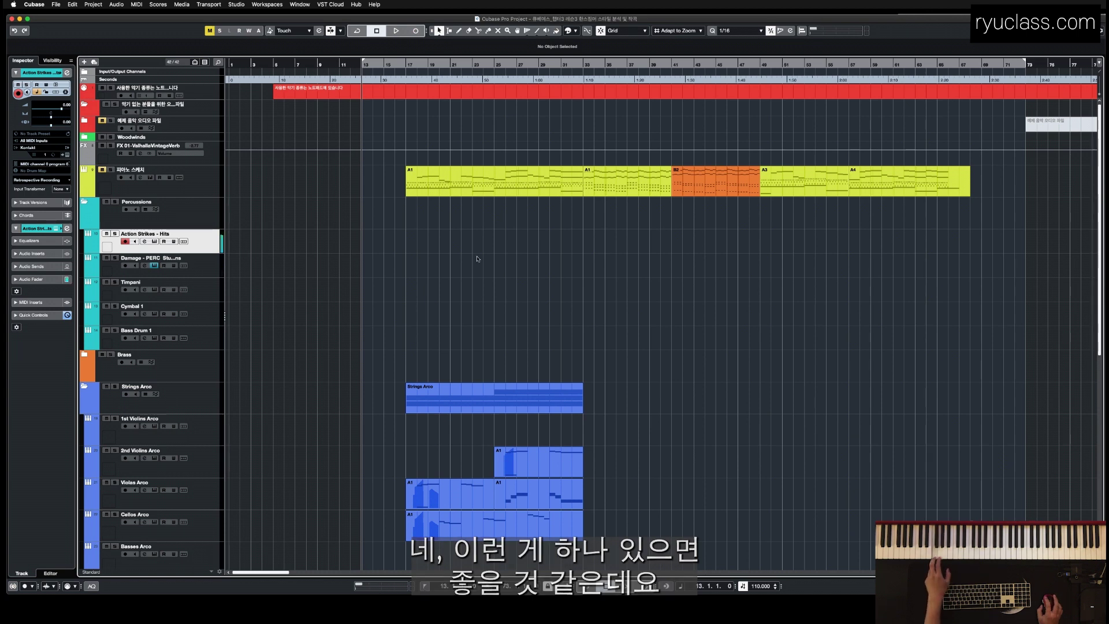
click(156, 242)
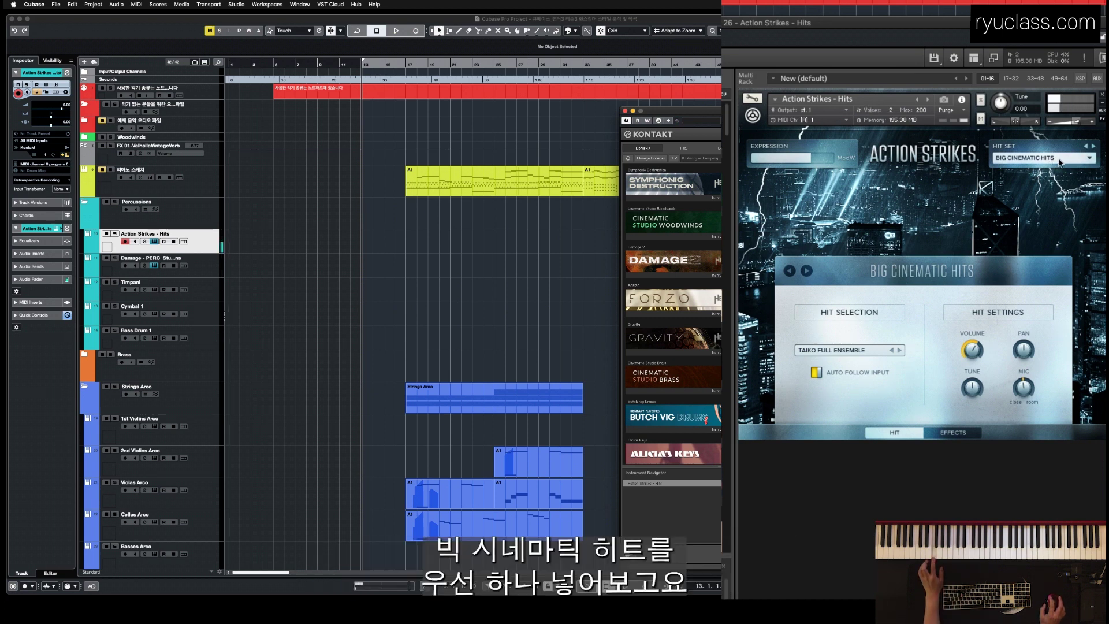
Add a four-bar cinematic hit part at bar 17 on Action Strikes - Hits and route a send to FX 01-ValhallaVintageVerb
click(402, 251)
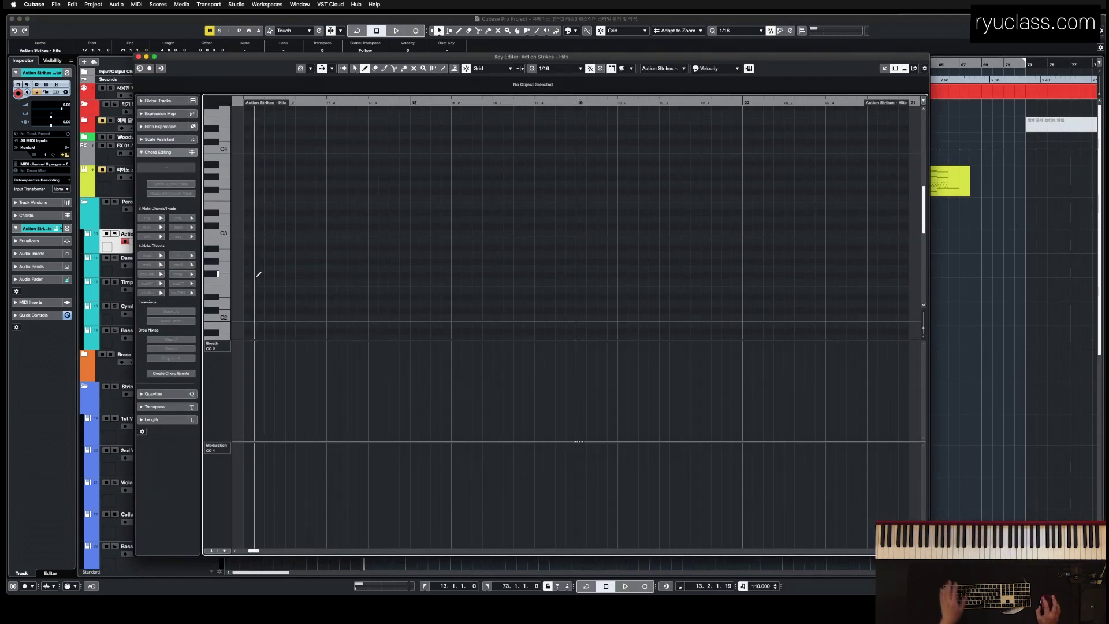
drag(249, 282, 578, 284)
key(space)
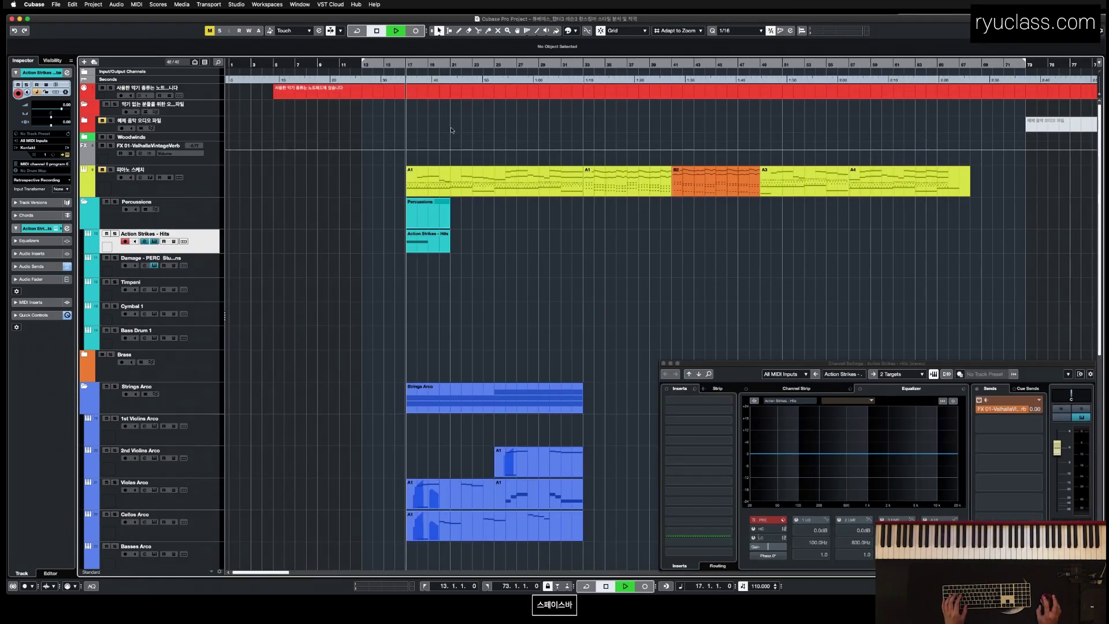
key(space)
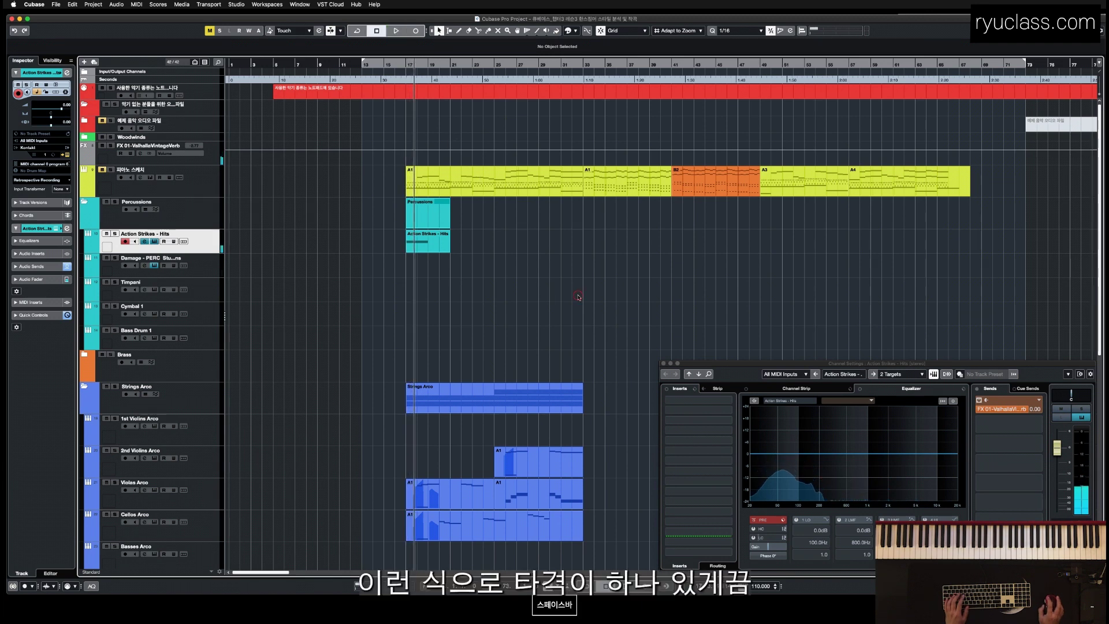
Copy the bar 17 hit part onto the Damage track and open its PERC Studio Armageddon Ens instrument to audition the big drums
key(h)
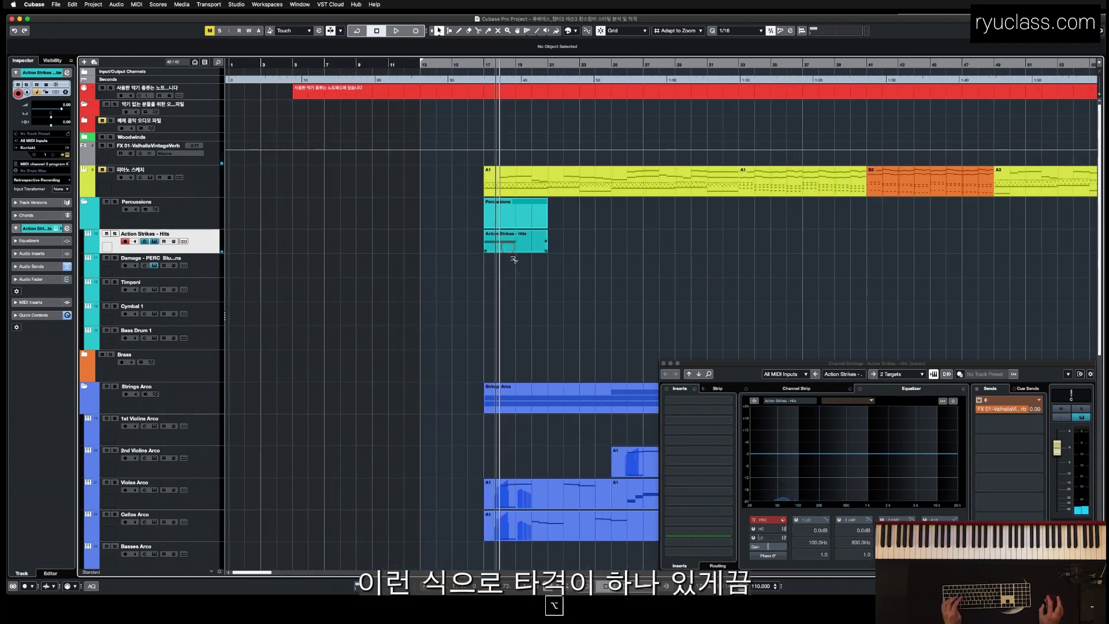
drag(512, 246, 512, 266)
click(165, 273)
key(Return)
key(super+w)
click(155, 266)
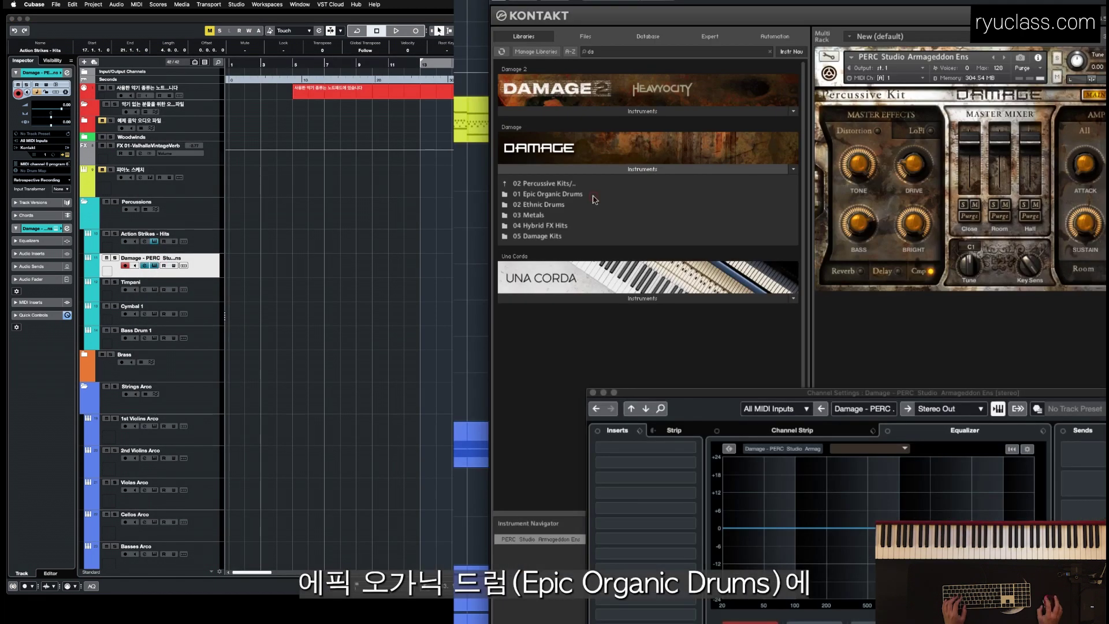
double_click(593, 198)
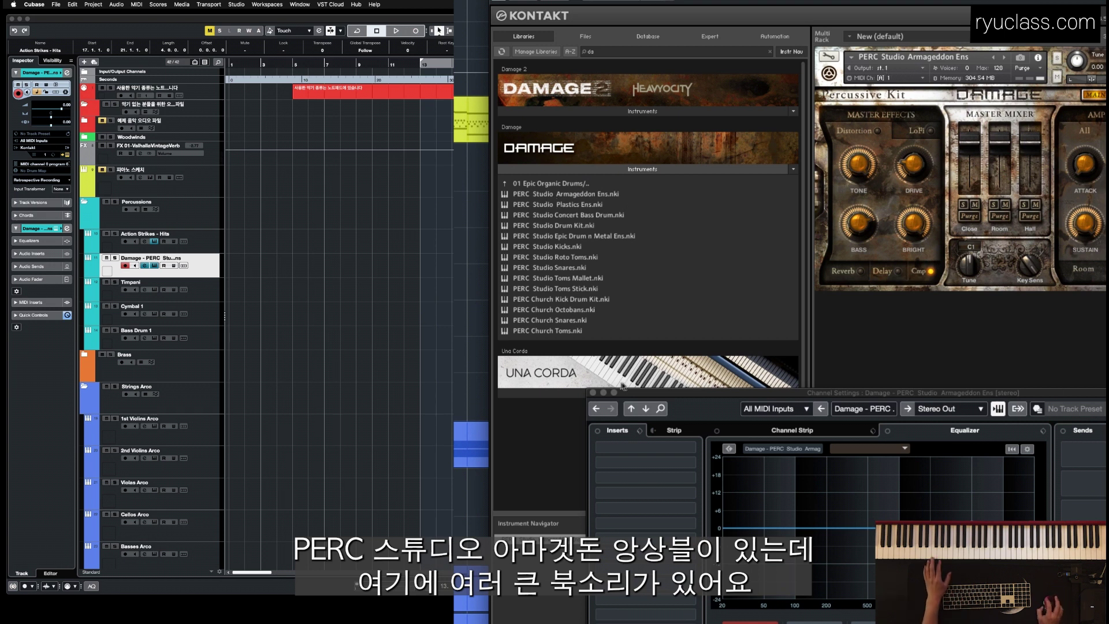
click(592, 393)
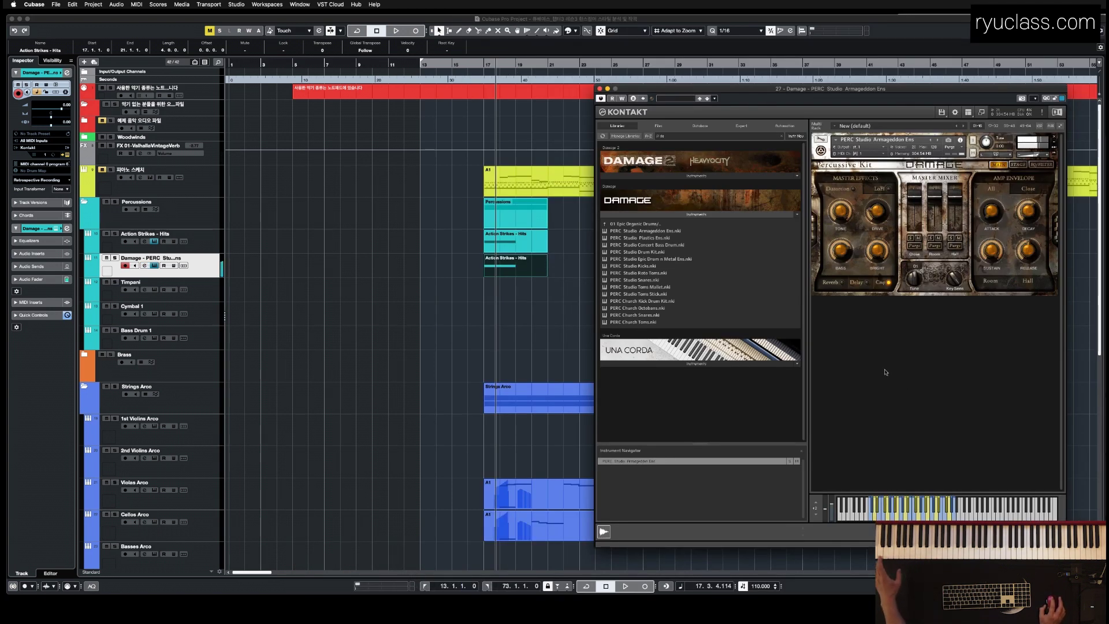
Record a short fill leading into bar 17 on the Action Strikes - Hits track, starting the recording from bar 13
click(206, 243)
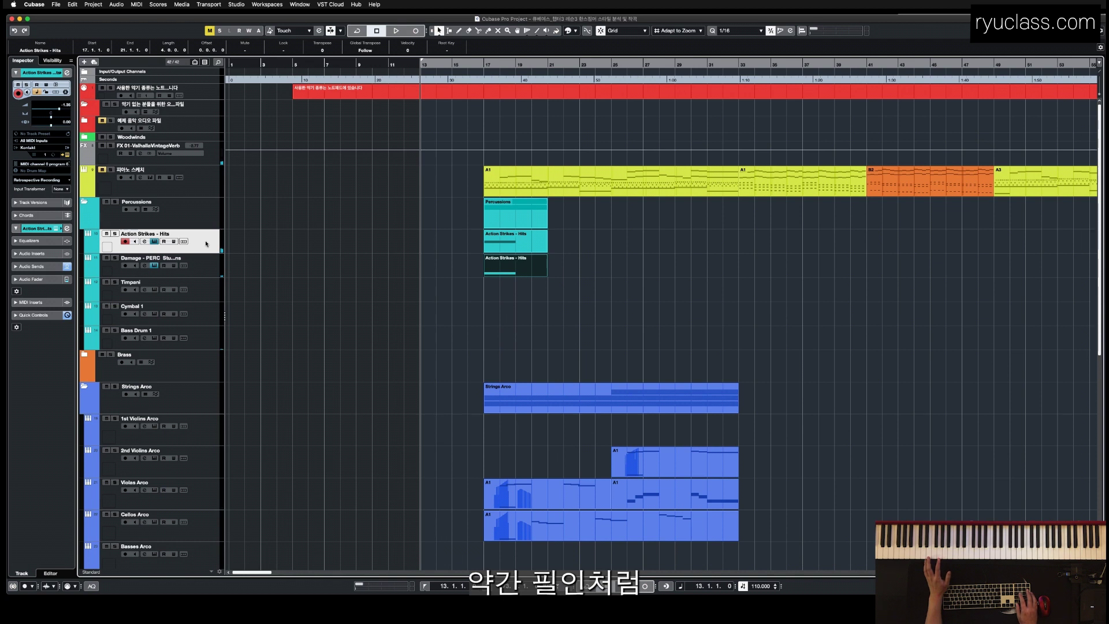
key(KP_Multiply)
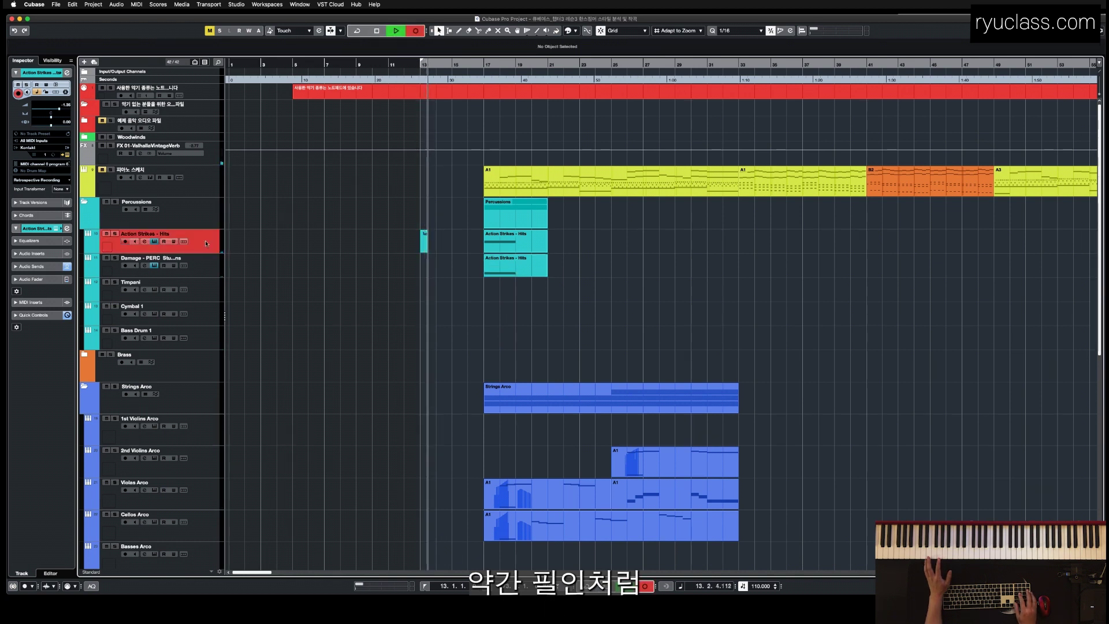
key(c)
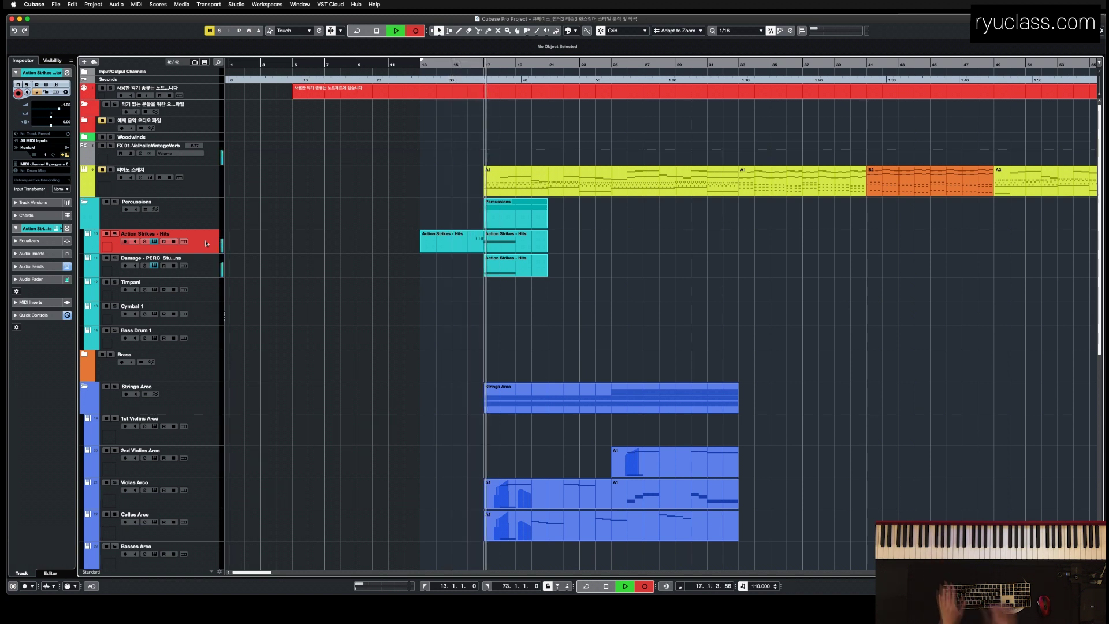
key(space)
click(506, 244)
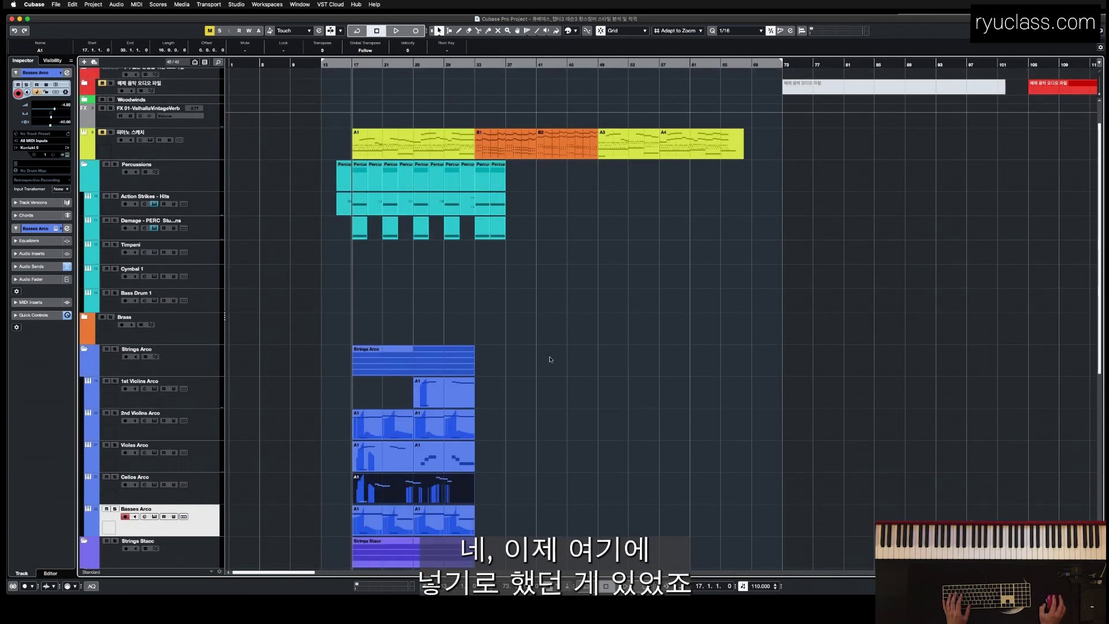
Unfold the Brass folder to reach its instrument tracks and check the notes and controller curves of the Basses Arco part
click(91, 321)
scroll(550, 365, down, 5)
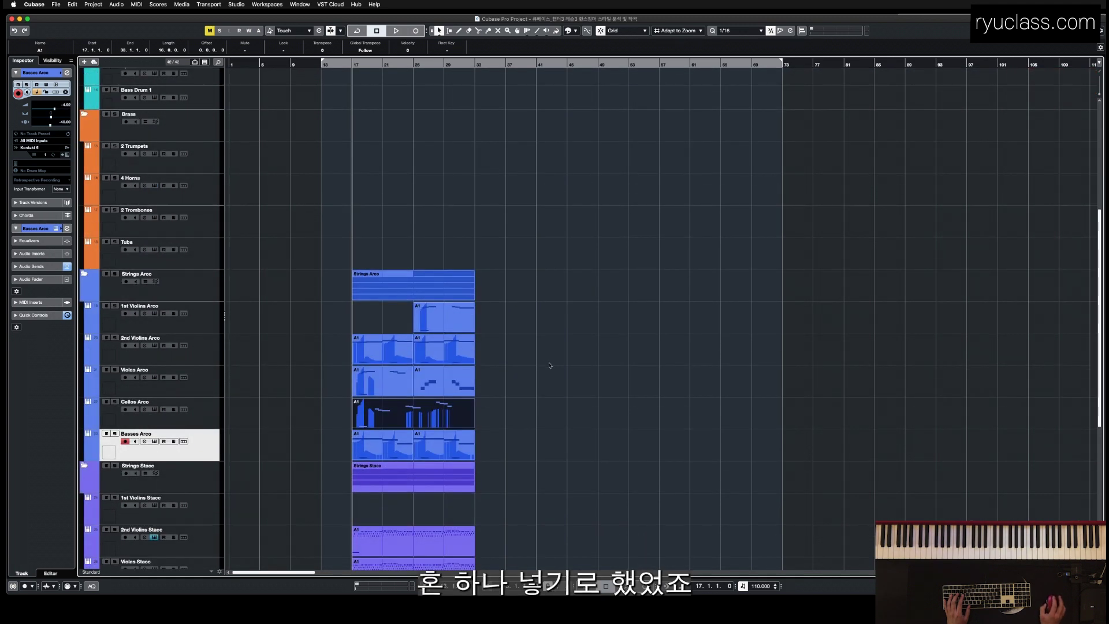
key(Return)
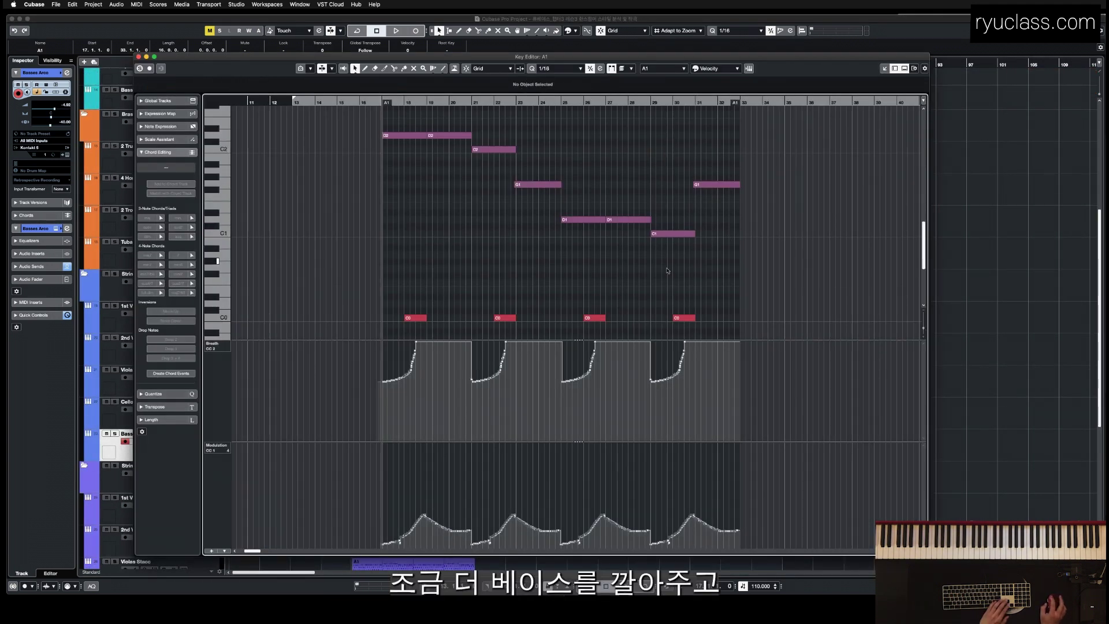
key(super+w)
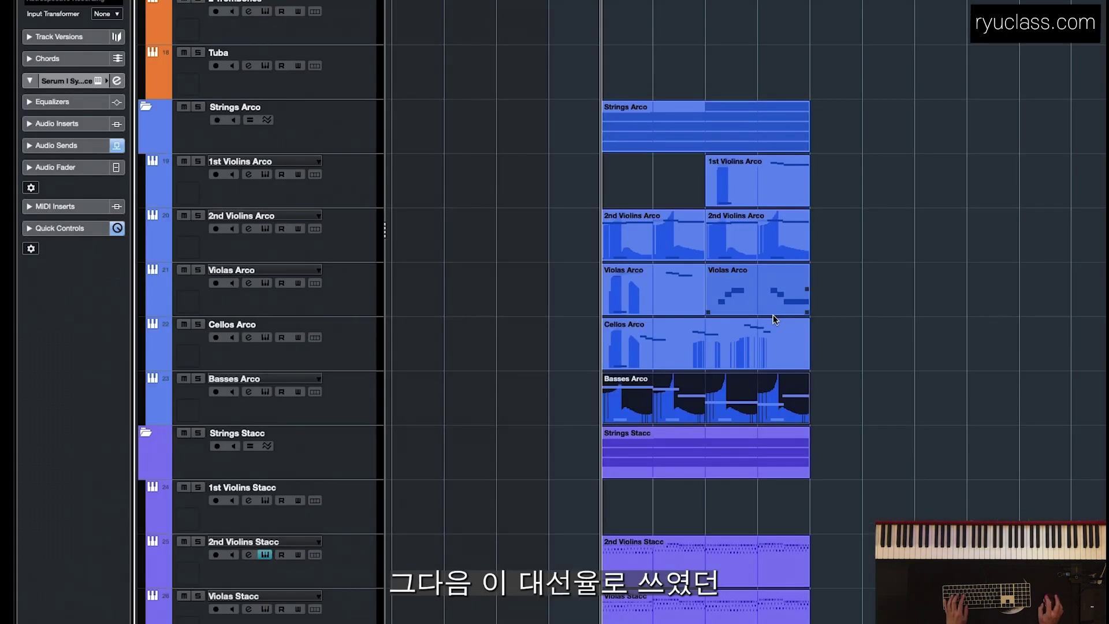
Copy the second Cellos Arco part up to the 4 Horns track and check its notes in the Key Editor
click(774, 316)
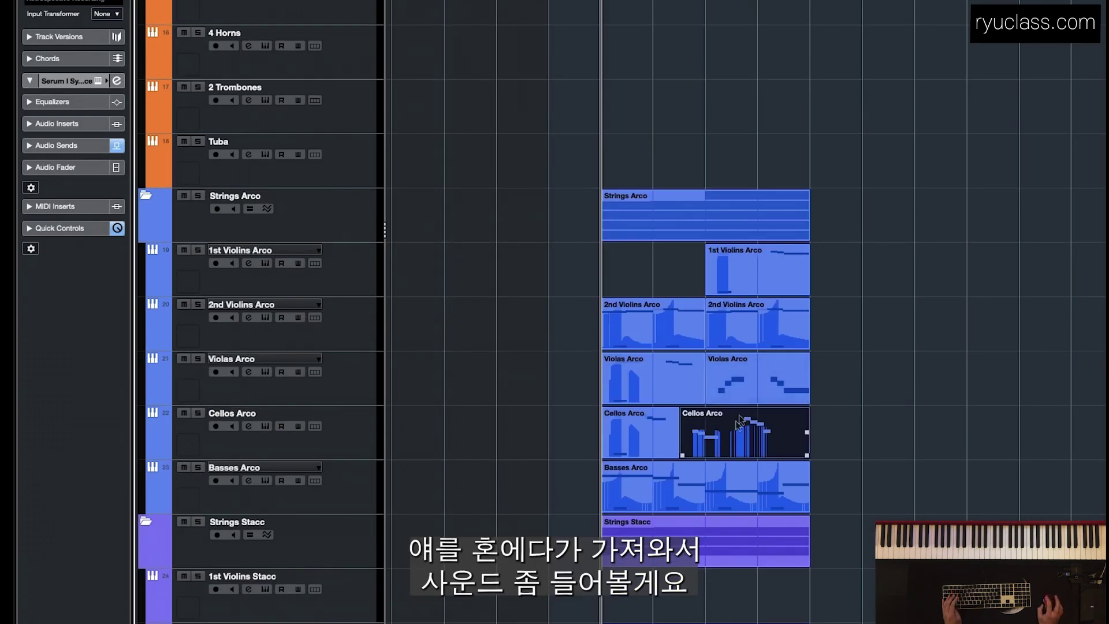
double_click(733, 435)
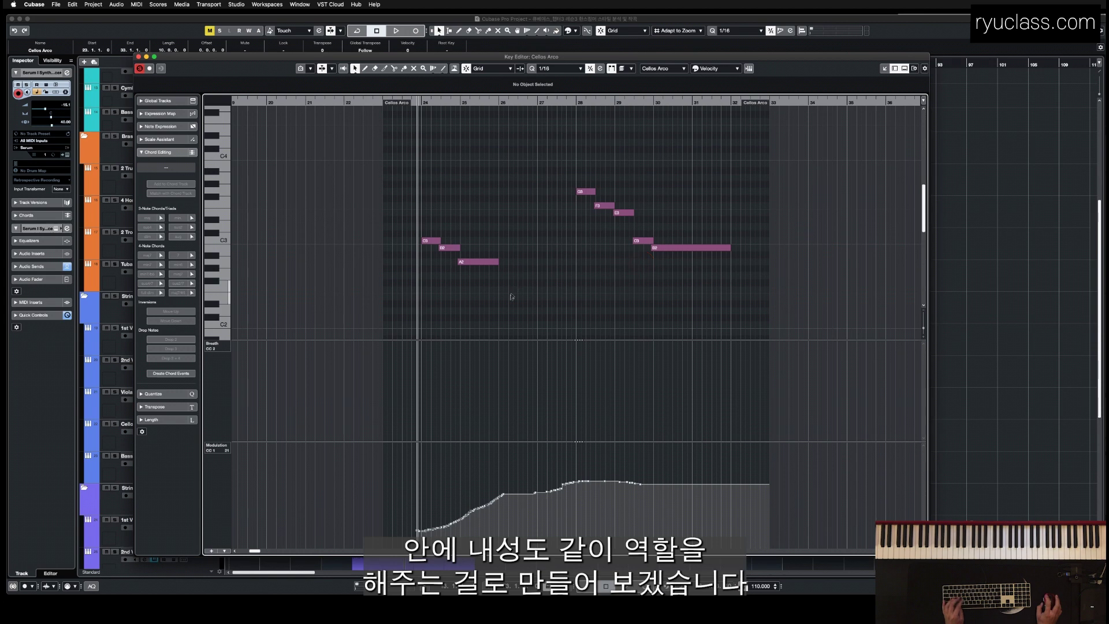
click(485, 262)
key(super+w)
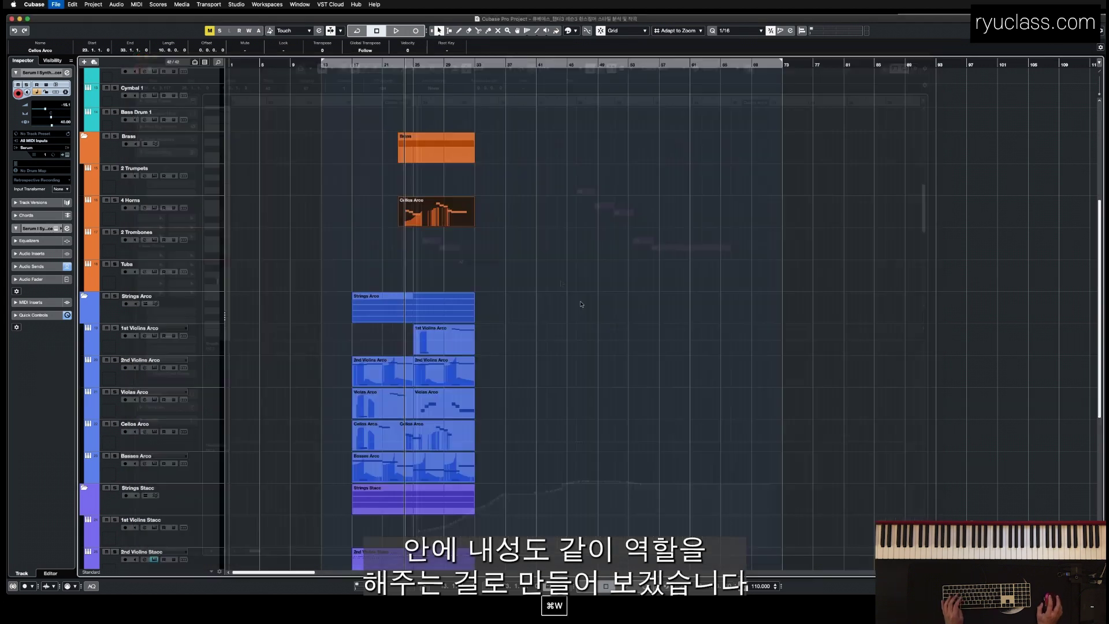
Open the arco string parts together with the horn part in the Key Editor and compare their voicing during playback
drag(538, 470, 378, 343)
shift+double_click(466, 216)
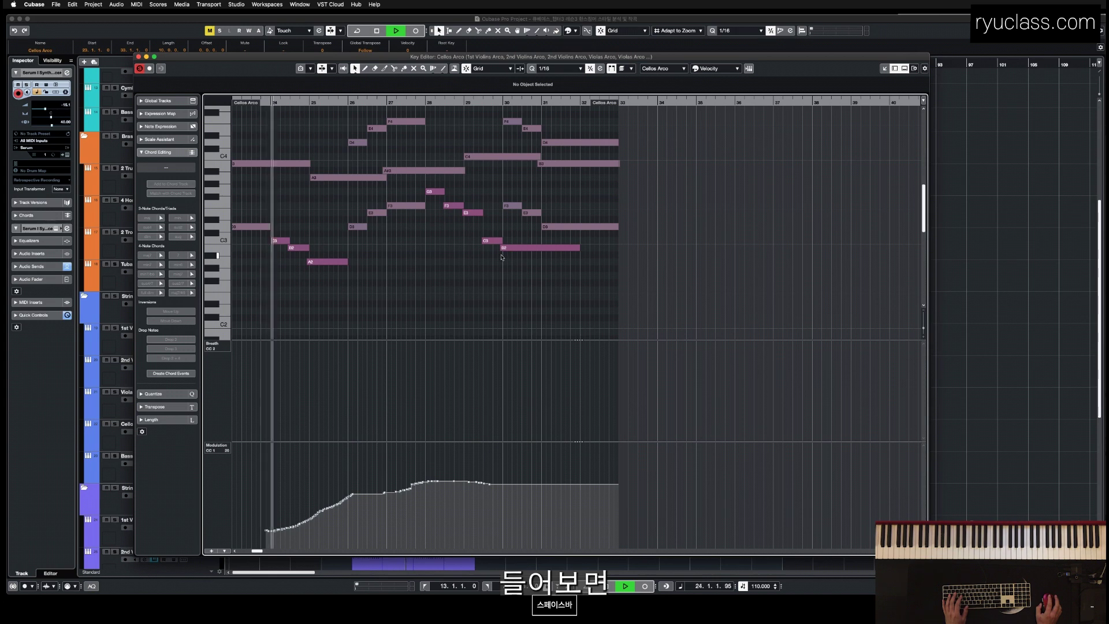
scroll(501, 257, up, 3)
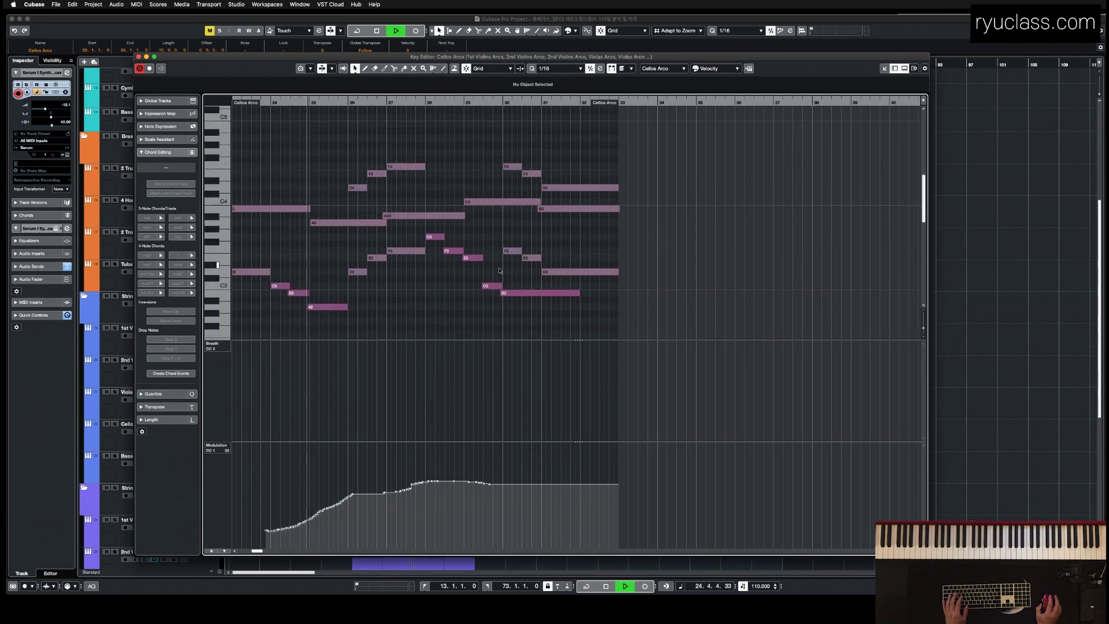
key(r)
scroll(675, 293, down, 2)
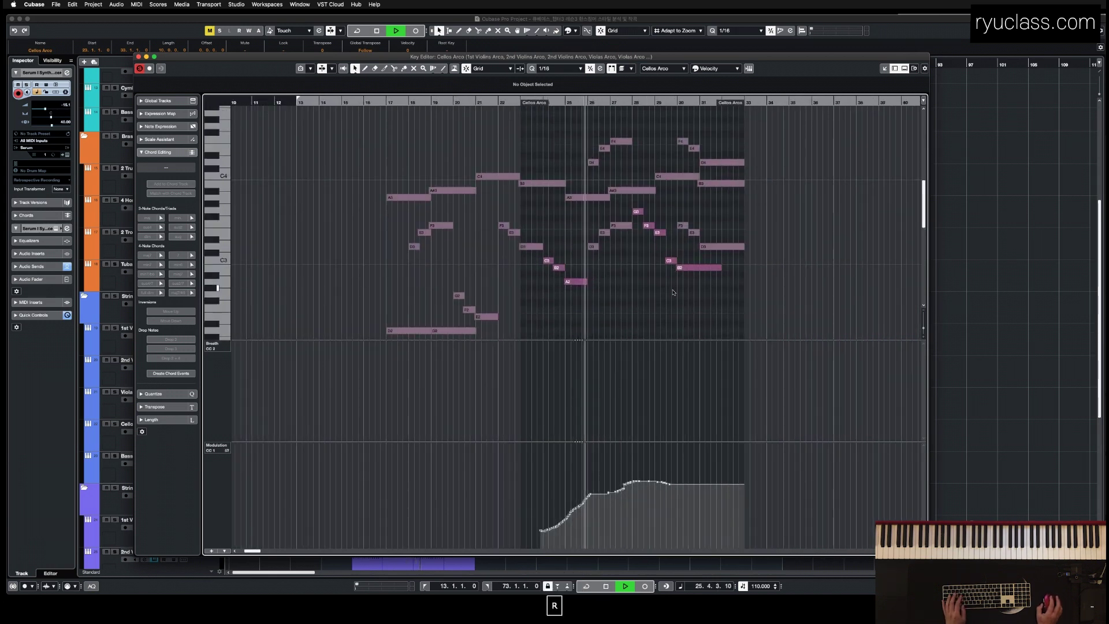
click(672, 68)
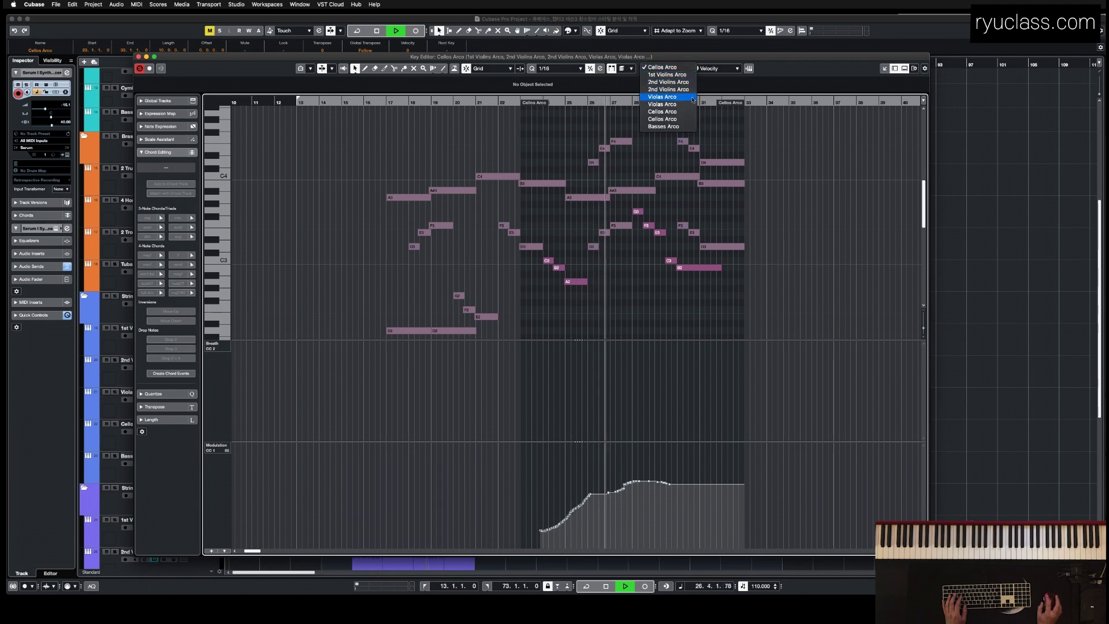
key(Escape)
key(super+w)
Play the arrangement from bar 17 to hear the 4 Horns part together with the strings
scroll(404, 289, down, 3)
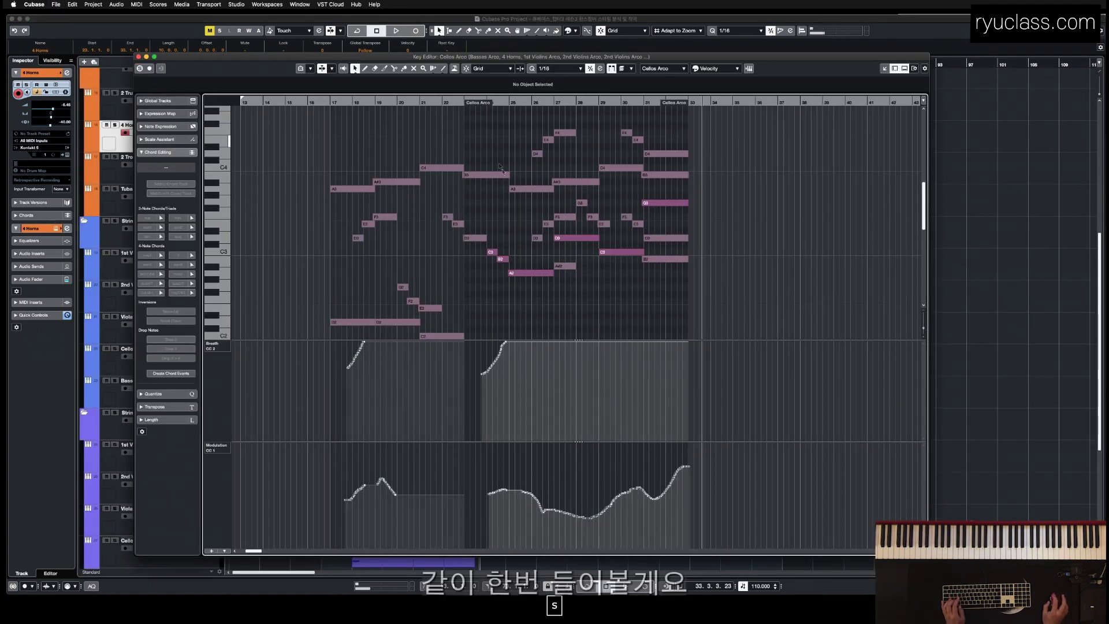
key(Escape)
click(638, 290)
key(slash)
click(350, 68)
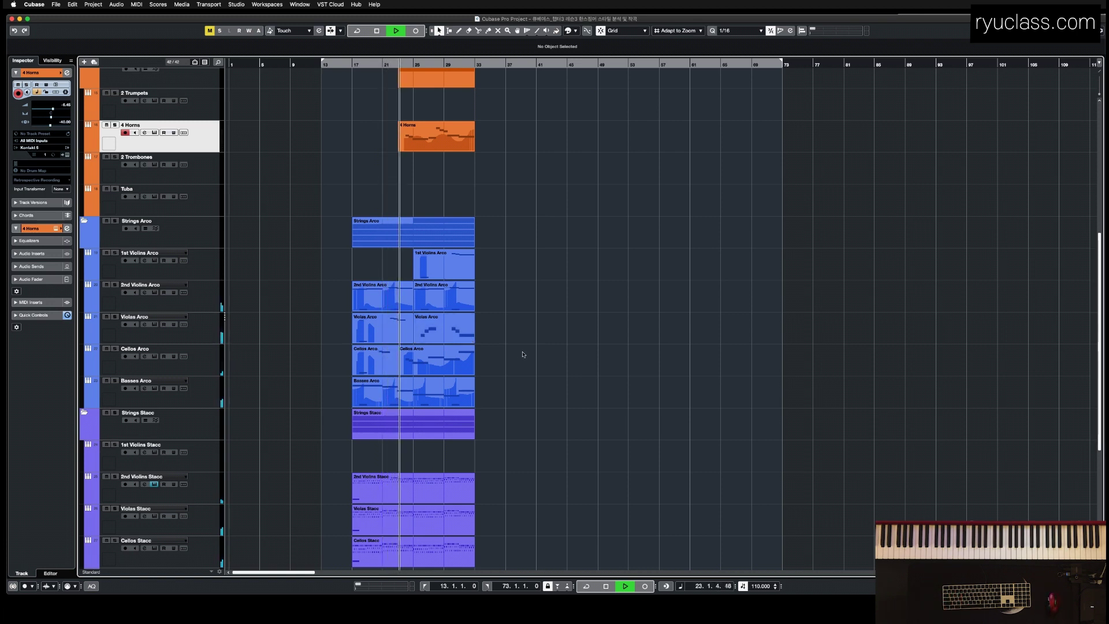
Open the 2nd Violins Stacc part and select its notes from bar 25 onward to shape their velocities
double_click(429, 485)
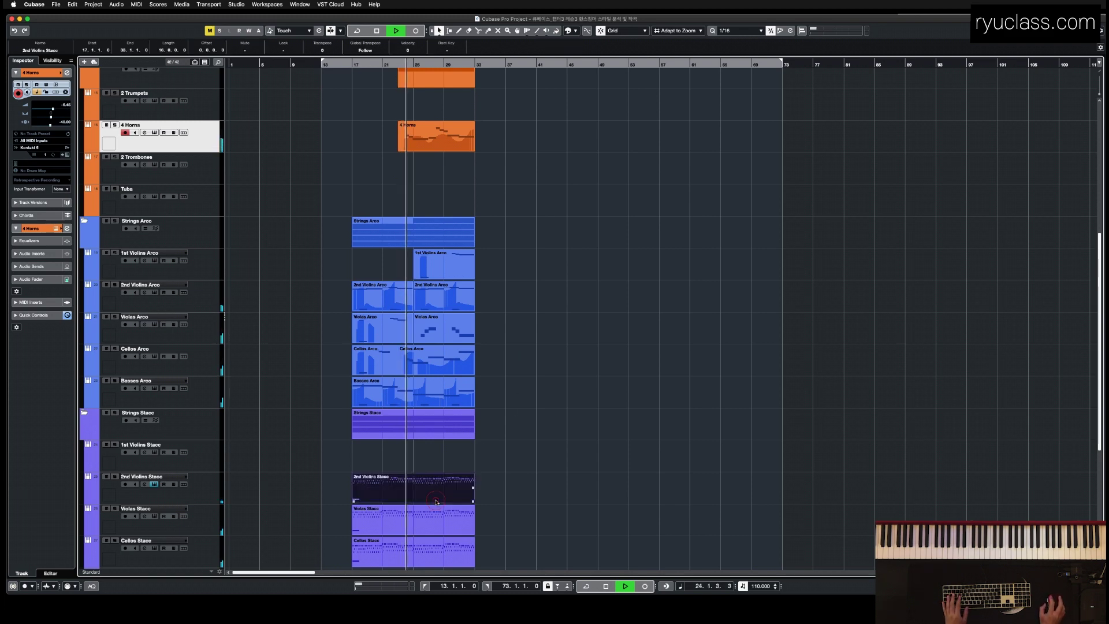
drag(612, 333, 412, 179)
key(t)
key(t)
key(t)
key(t)
key(t)
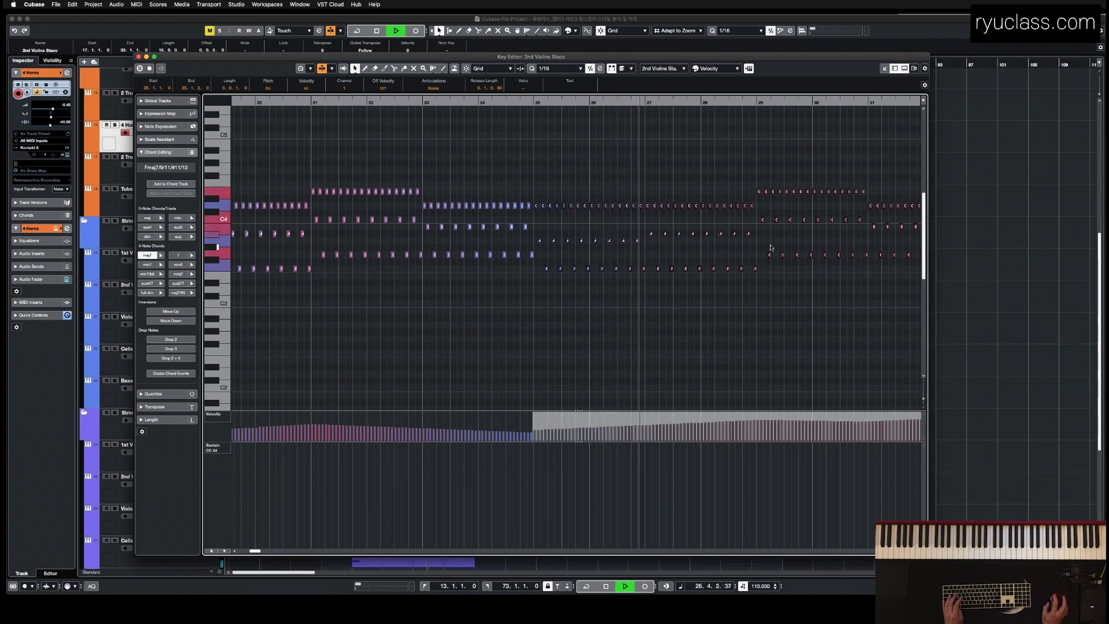
key(Return)
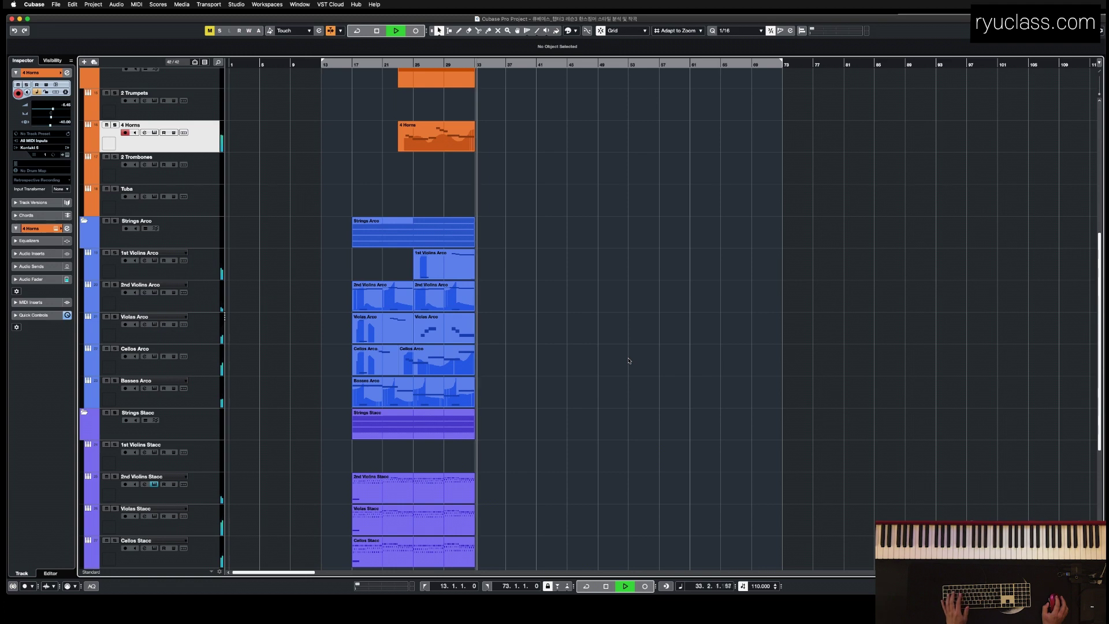
Stop playback, return to bar 13 and bring the percussion and brass tracks into view
key(space)
key(slash)
key(r)
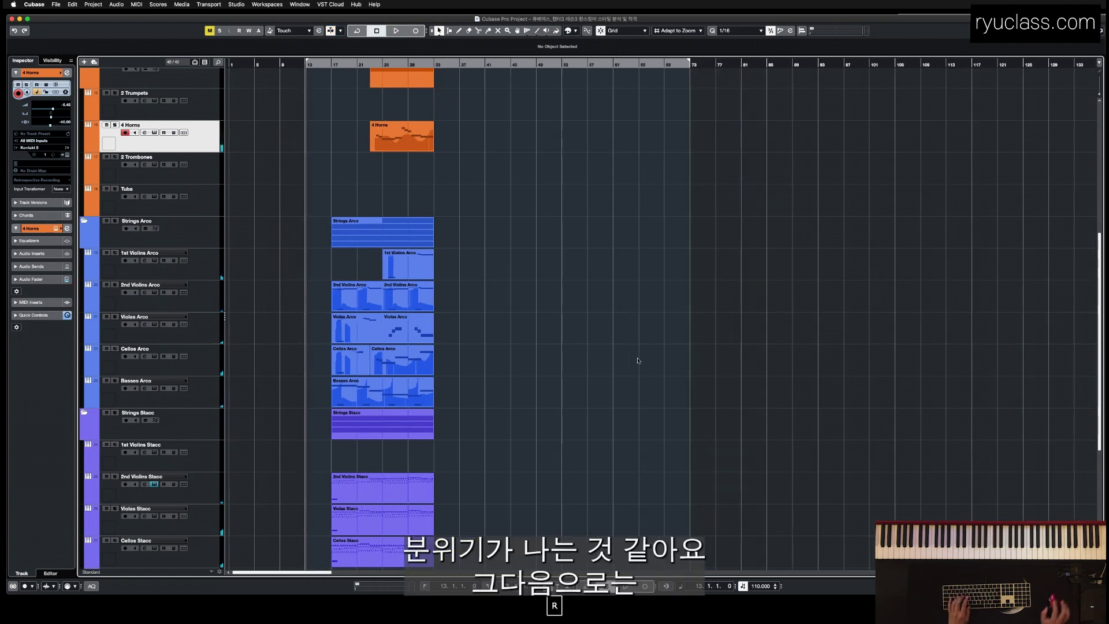
scroll(658, 410, down, 3)
scroll(589, 439, up, 15)
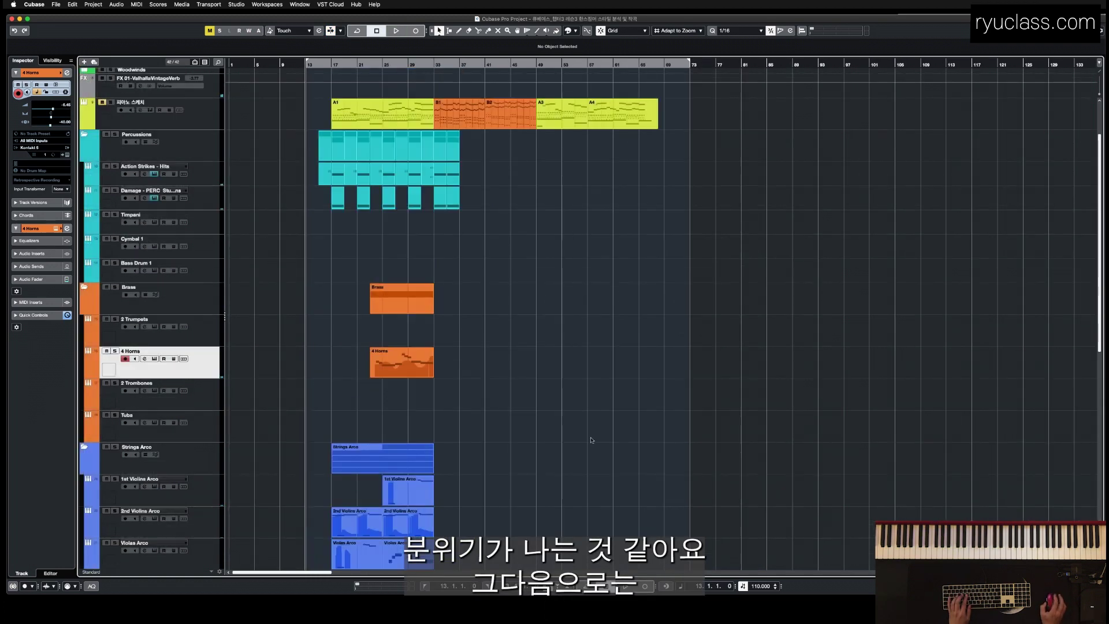